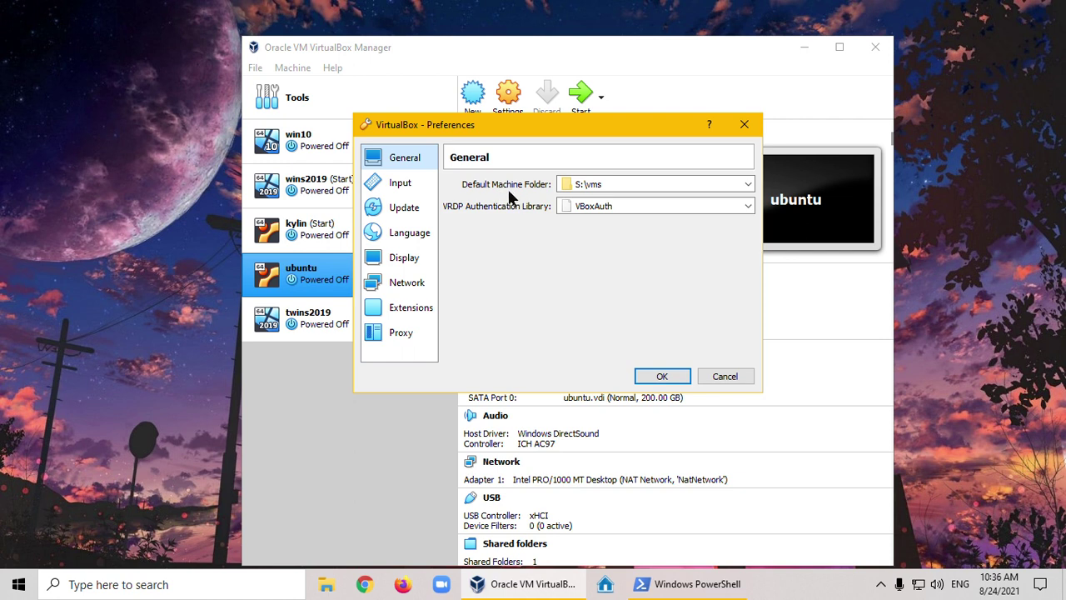
Change the default machine folder from S:\vms to the Winter (E:) drive
{"action": "left_click", "coordinate": [749, 184]}
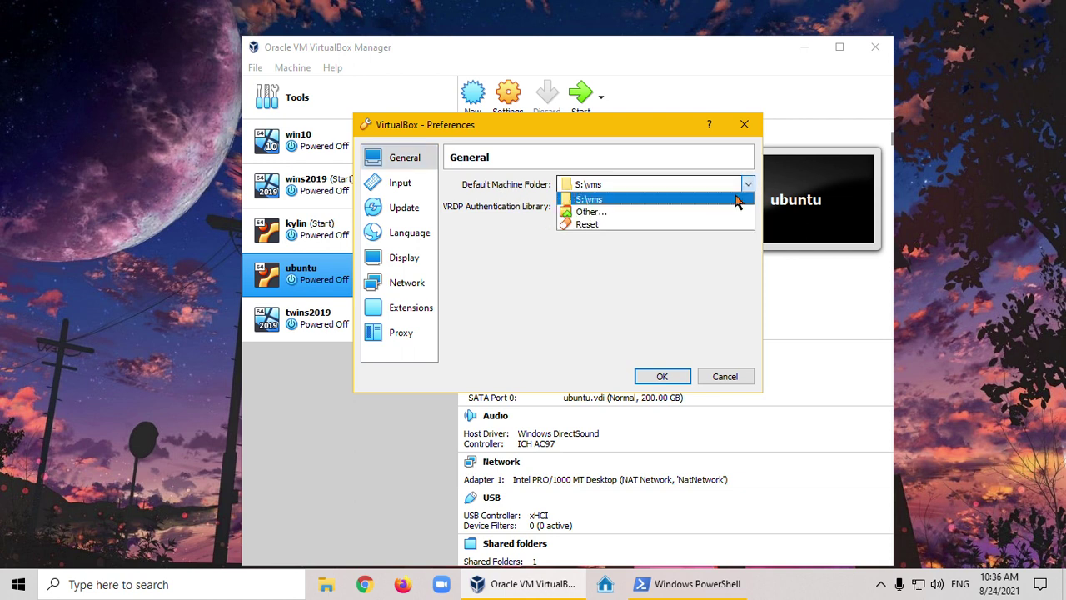
{"action": "left_click", "coordinate": [610, 214]}
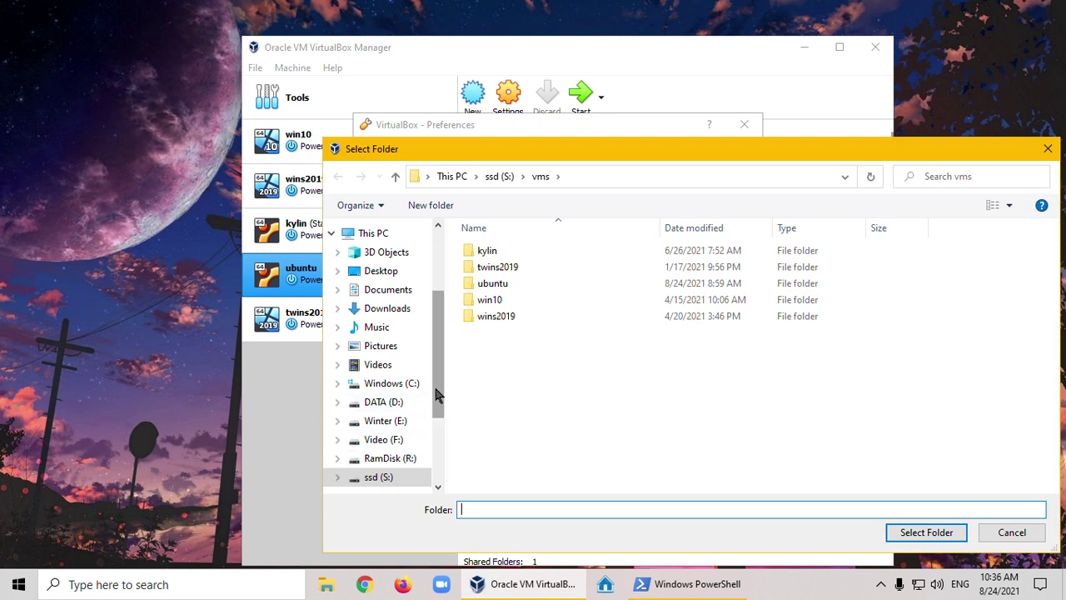
{"action": "scroll", "coordinate": [423, 433], "scroll_direction": "down", "scroll_amount": 2}
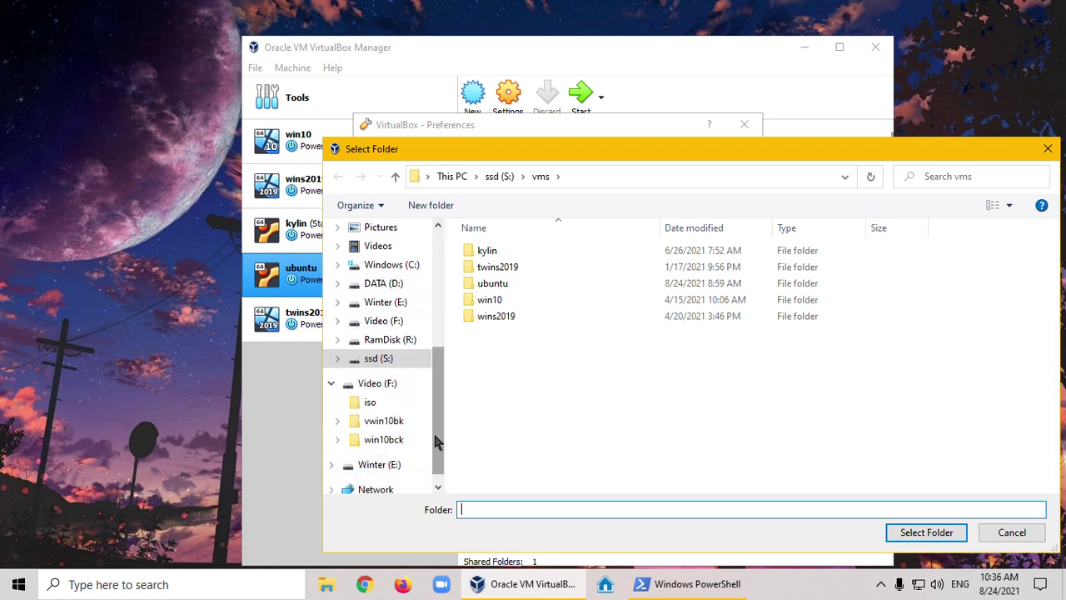
{"action": "left_click_drag", "start_coordinate": [437, 435], "coordinate": [437, 421]}
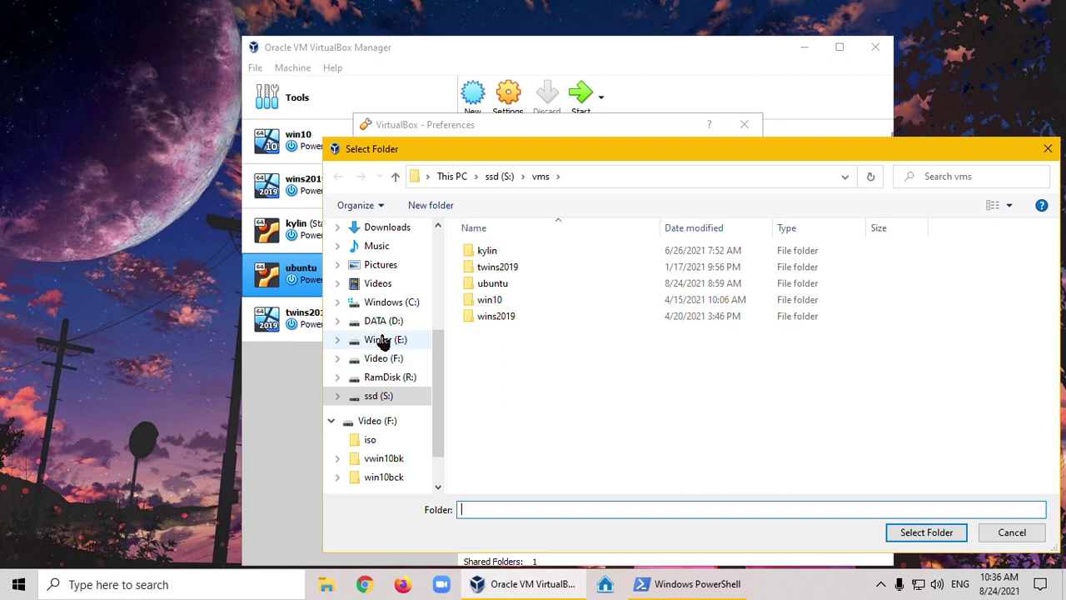
{"action": "left_click", "coordinate": [380, 342]}
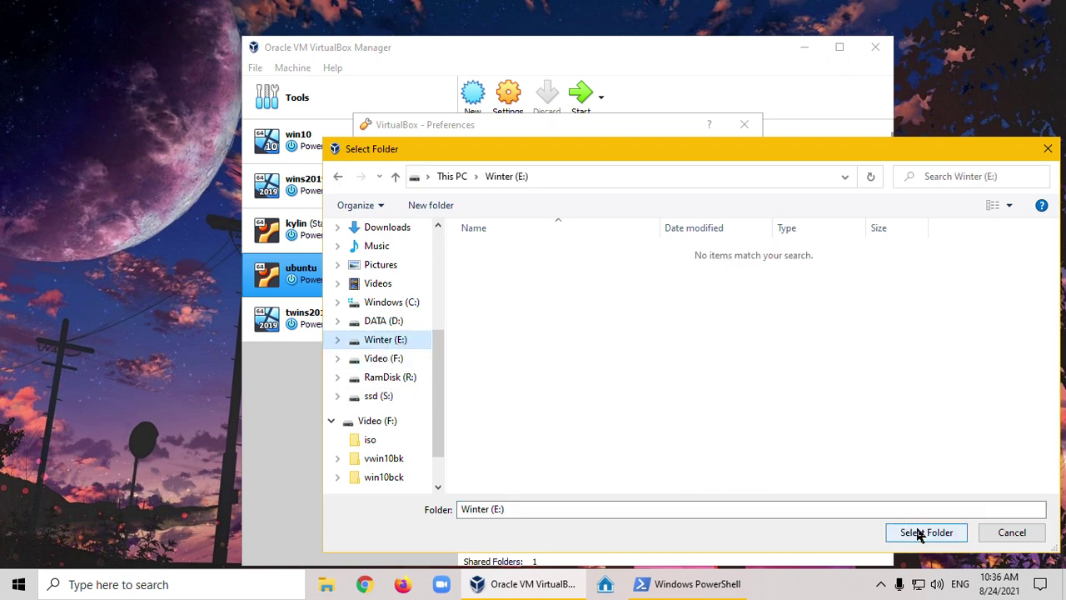
{"action": "left_click", "coordinate": [927, 533]}
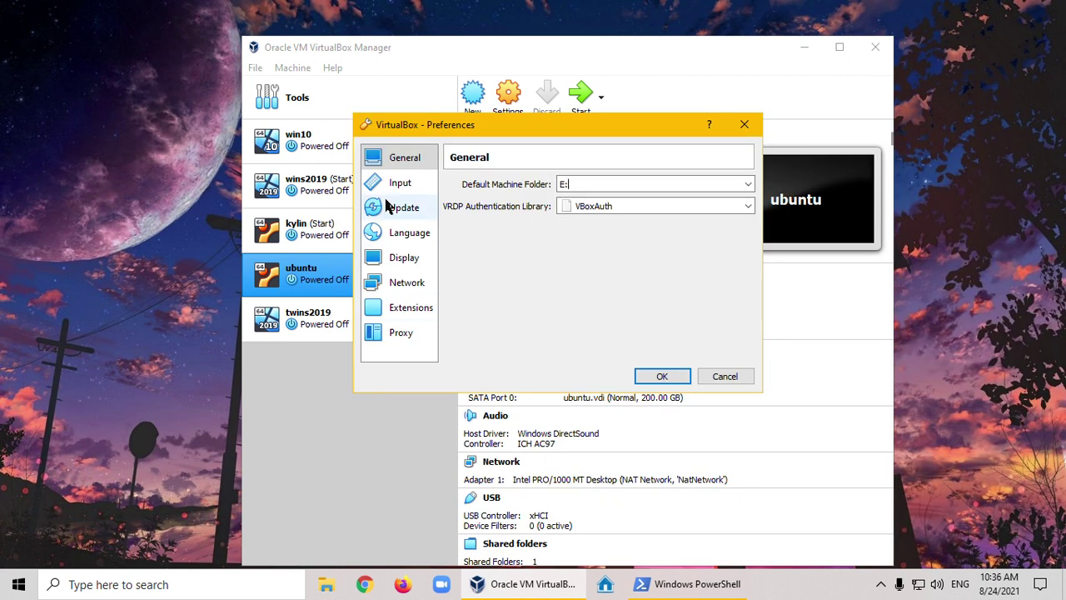
{"action": "left_click", "coordinate": [397, 287]}
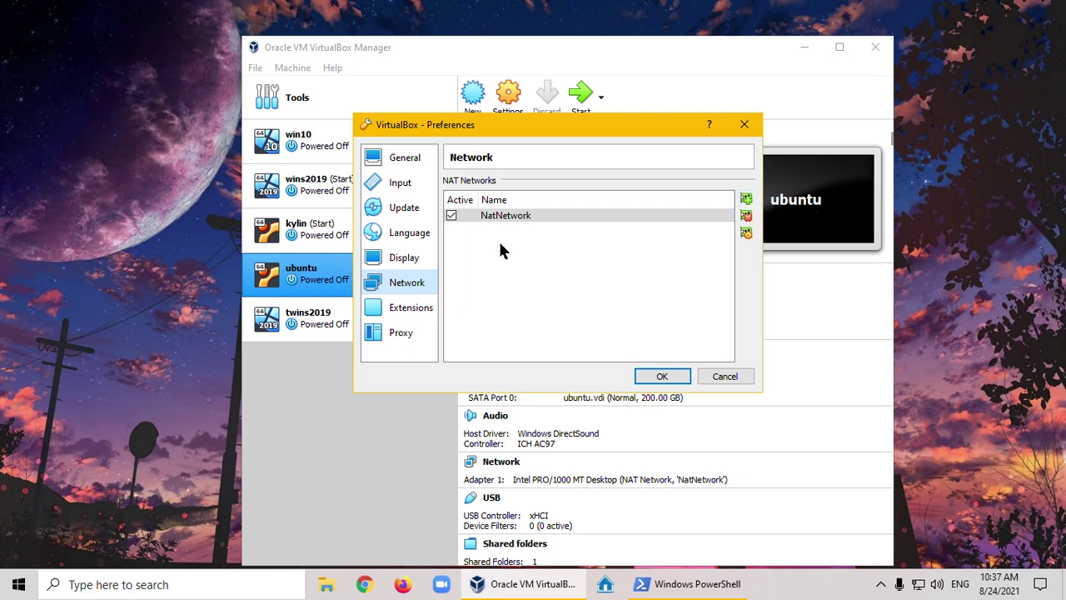
Review NatNetwork's 10.20.30.0/24 CIDR without changes, then save the preferences with OK
{"action": "double_click", "coordinate": [507, 216]}
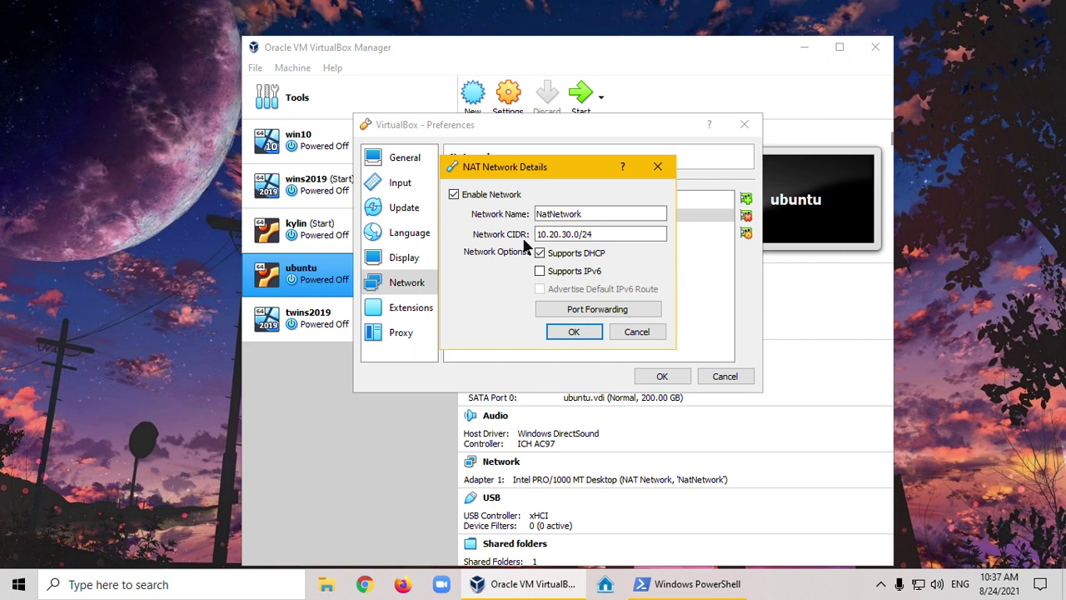
{"action": "left_click", "coordinate": [557, 237]}
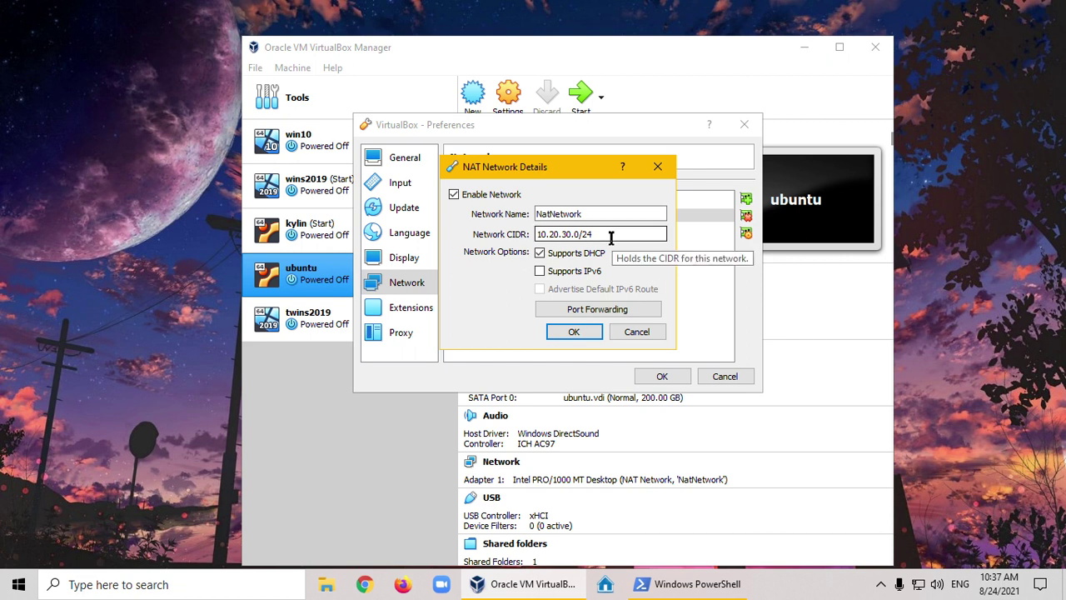
{"action": "left_click", "coordinate": [637, 333]}
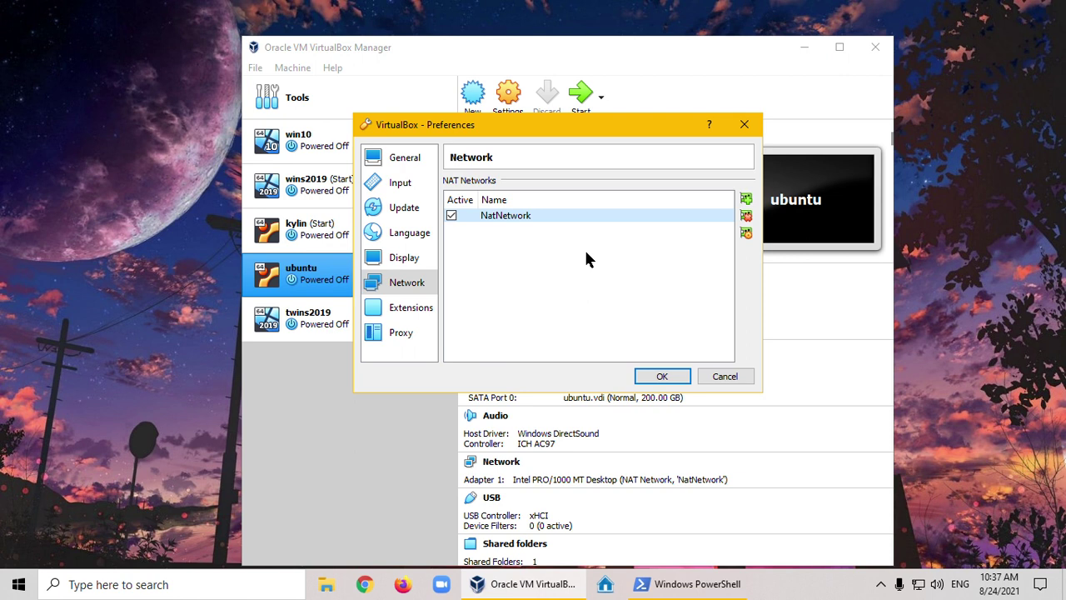
{"action": "left_click", "coordinate": [380, 158]}
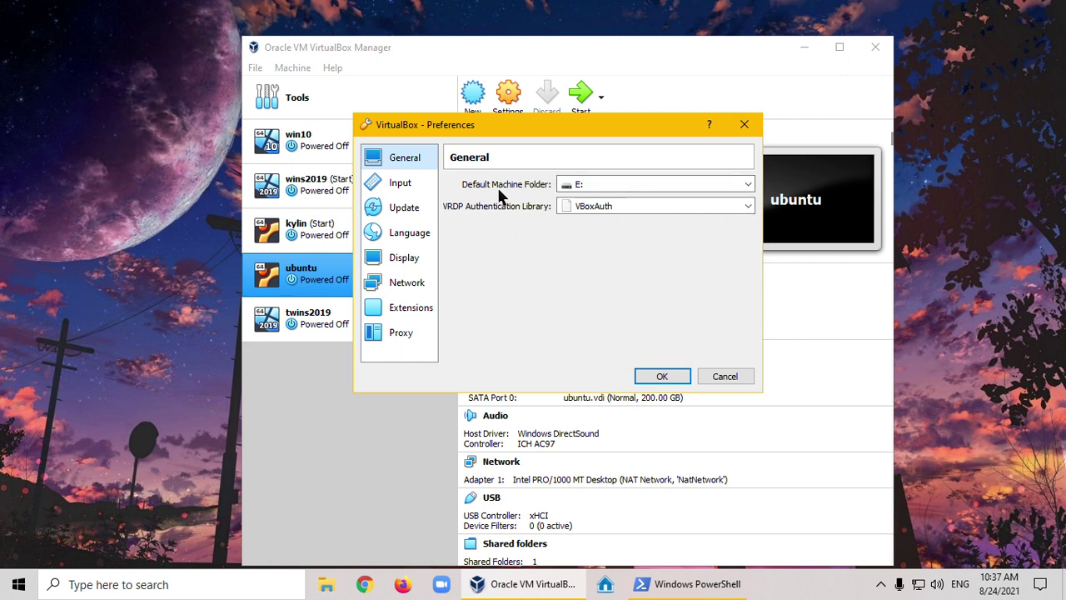
{"action": "left_click", "coordinate": [642, 372]}
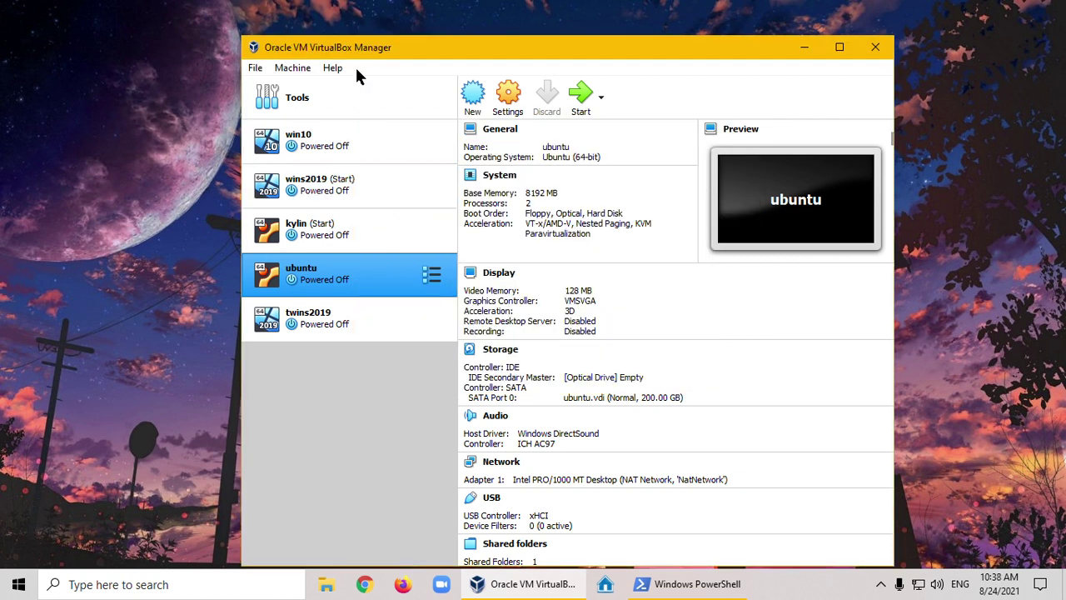
Create a new machine named wins2022 with version Other Windows (64-bit)
{"action": "left_click", "coordinate": [472, 100]}
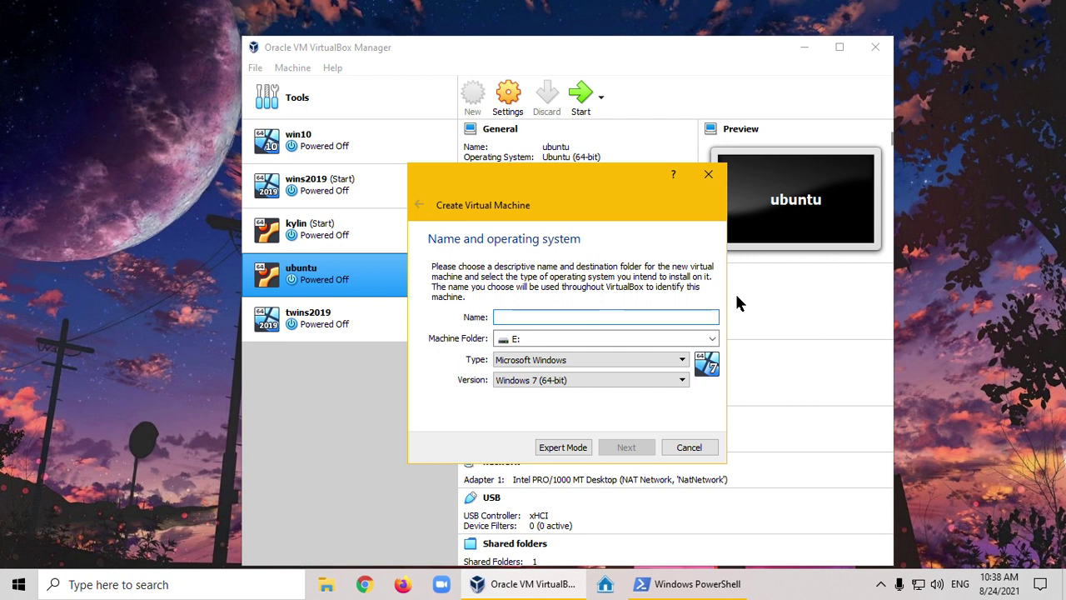
{"action": "type", "text": "wins"}
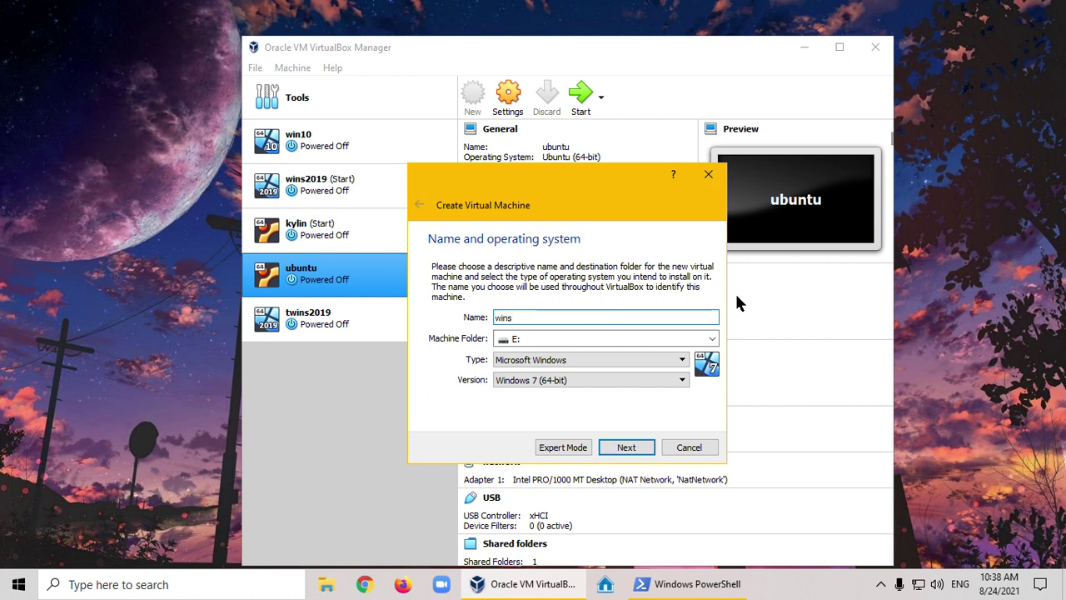
{"action": "type", "text": "2022"}
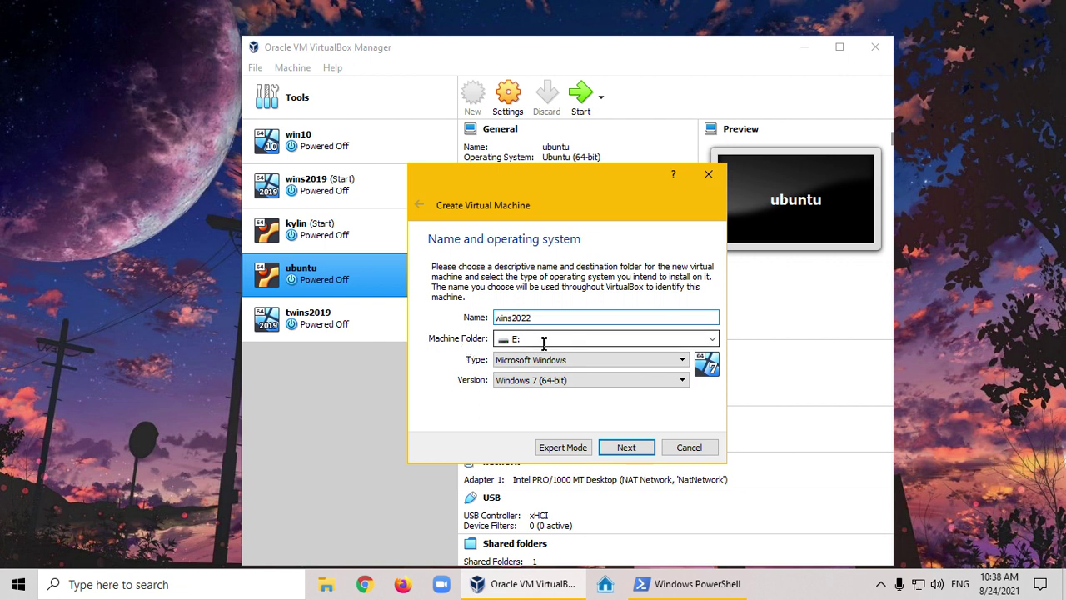
{"action": "left_click", "coordinate": [681, 381]}
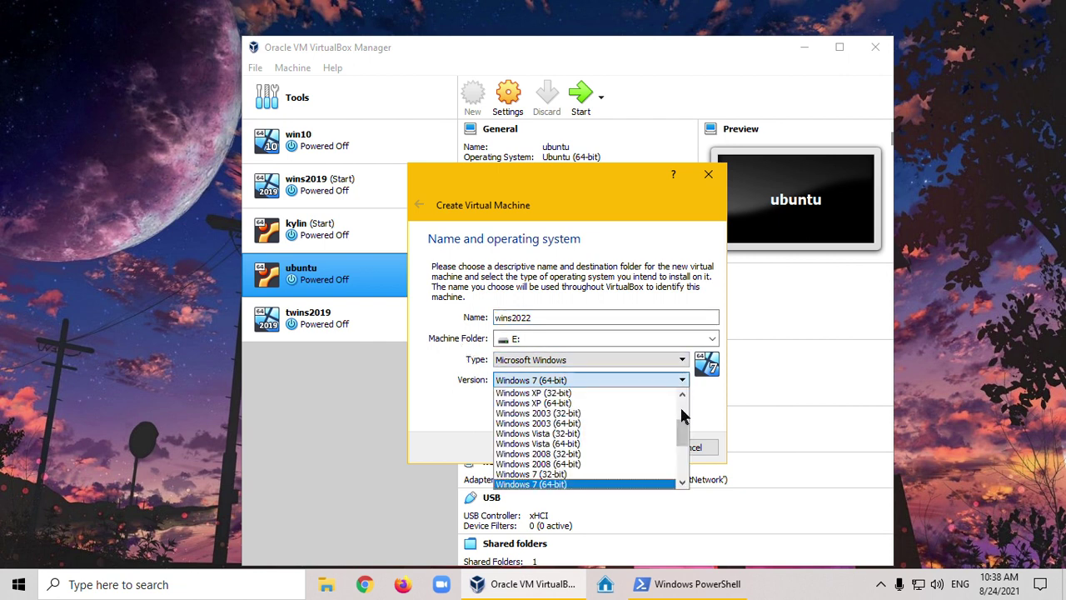
{"action": "scroll", "coordinate": [683, 457], "scroll_direction": "down", "scroll_amount": 4}
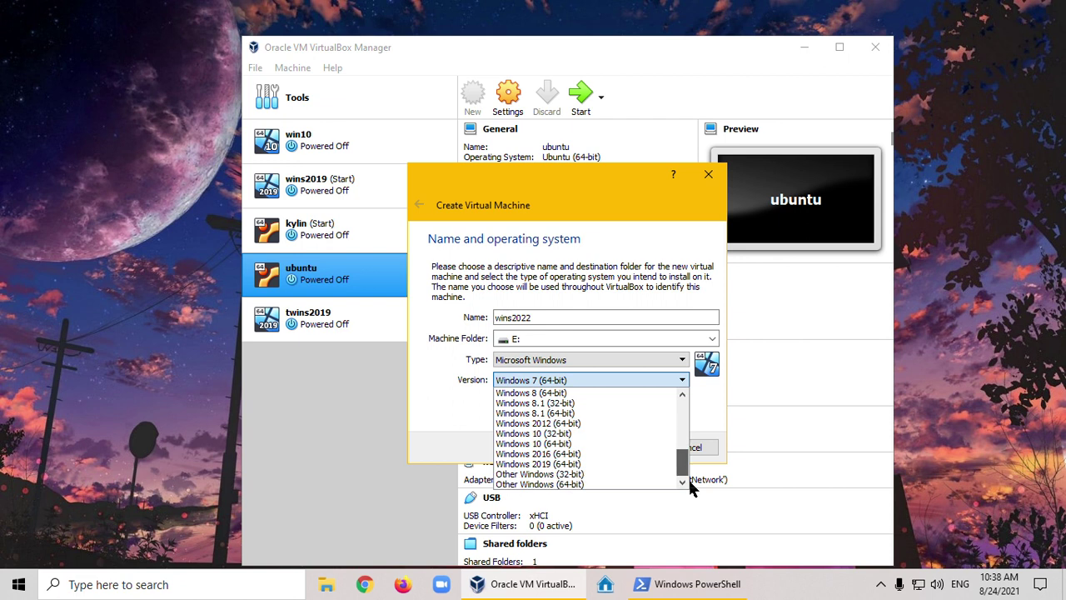
{"action": "mouse_move", "coordinate": [684, 469]}
{"action": "left_mouse_down"}
{"action": "mouse_move", "coordinate": [684, 390]}
{"action": "mouse_move", "coordinate": [684, 488]}
{"action": "left_mouse_up"}
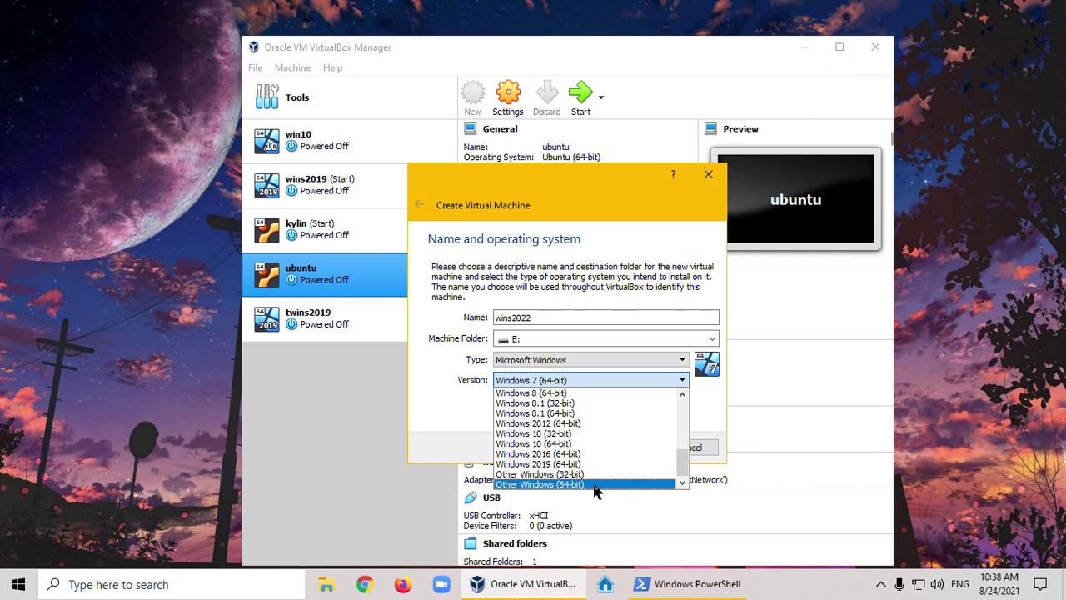
{"action": "left_click", "coordinate": [594, 485]}
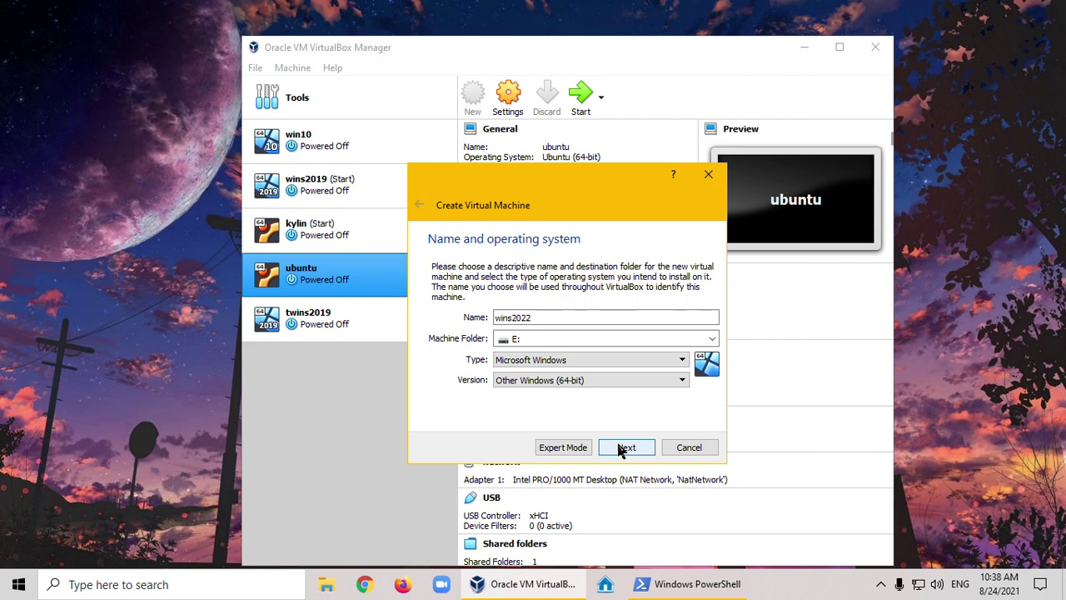
{"action": "left_click", "coordinate": [623, 448]}
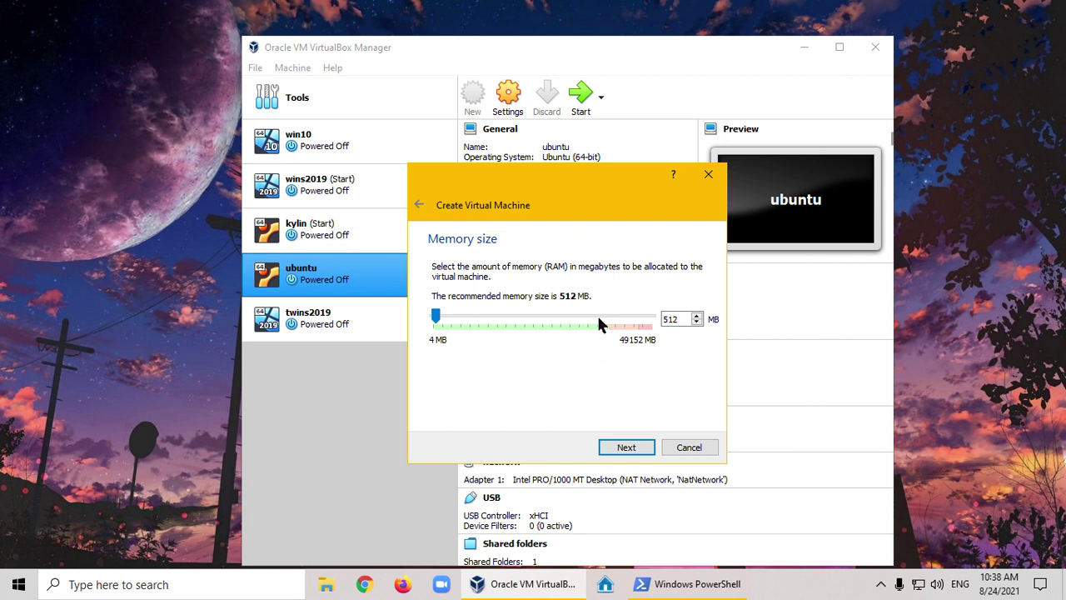
Set wins2022's memory to 2048 MB and choose to create a new virtual hard disk
{"action": "mouse_move", "coordinate": [432, 323]}
{"action": "left_mouse_down"}
{"action": "mouse_move", "coordinate": [449, 322]}
{"action": "mouse_move", "coordinate": [511, 366]}
{"action": "mouse_move", "coordinate": [450, 340]}
{"action": "mouse_move", "coordinate": [450, 330]}
{"action": "left_mouse_up"}
{"action": "left_click", "coordinate": [615, 449]}
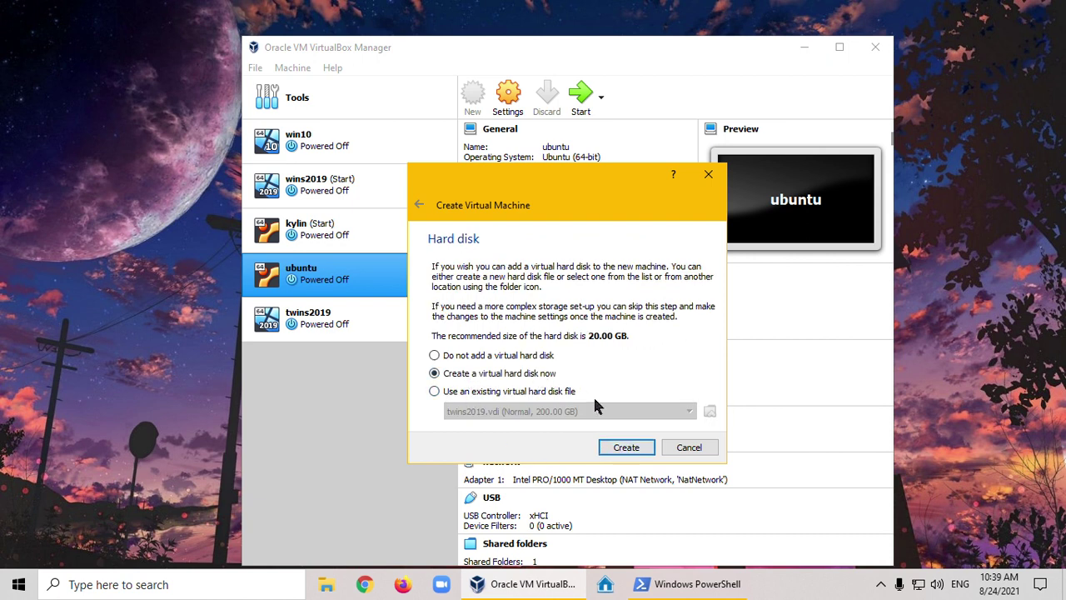
{"action": "left_click", "coordinate": [625, 447]}
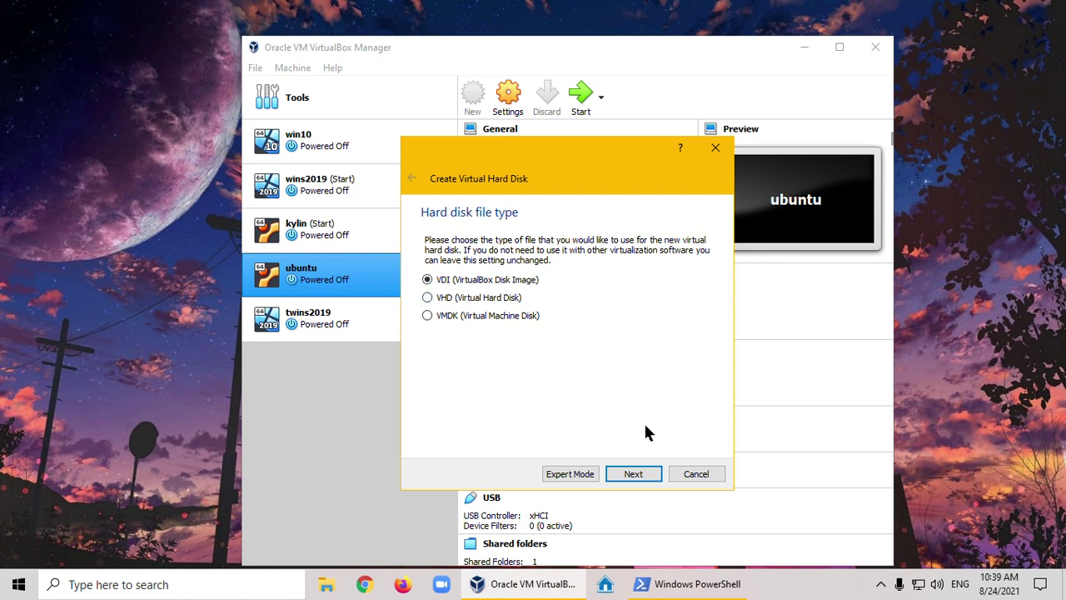
Create a dynamically allocated 200 GB VDI disk, wins2022.vdi
{"action": "left_click", "coordinate": [634, 474]}
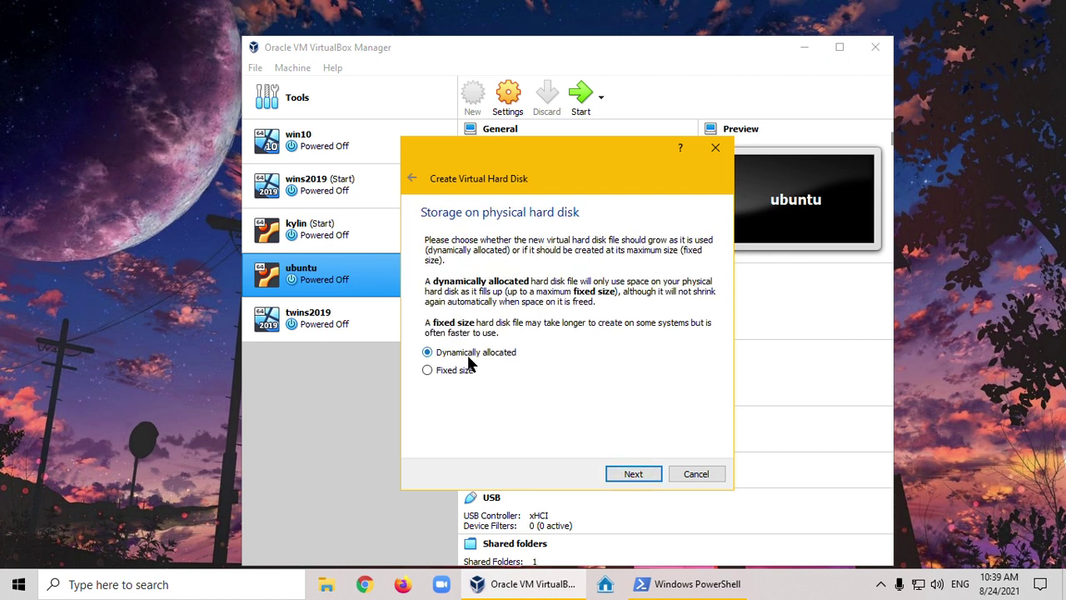
{"action": "left_click", "coordinate": [633, 474]}
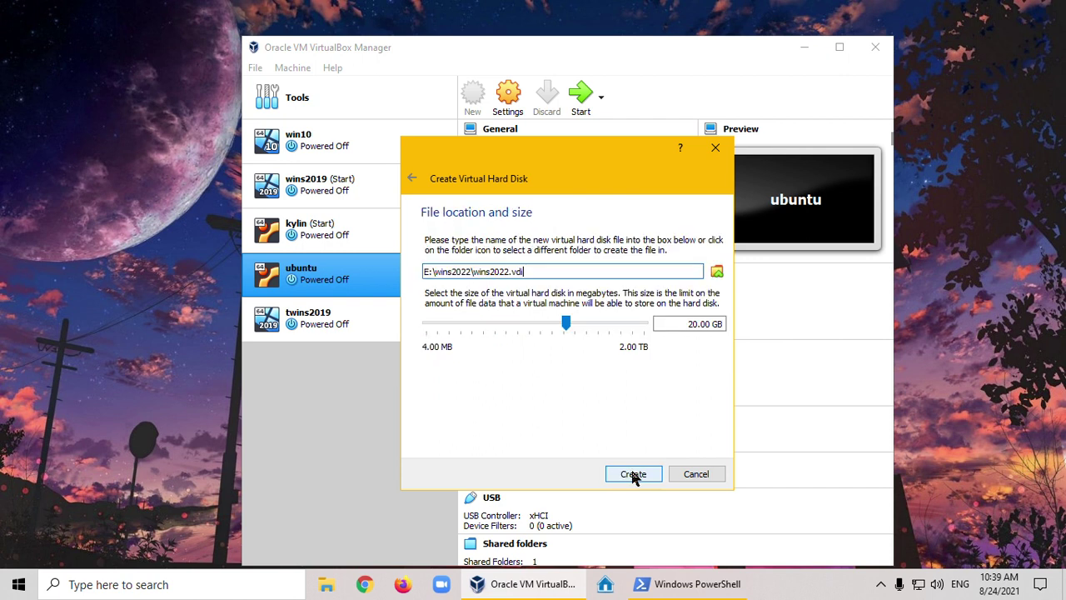
{"action": "left_click", "coordinate": [692, 324]}
{"action": "type", "text": "0"}
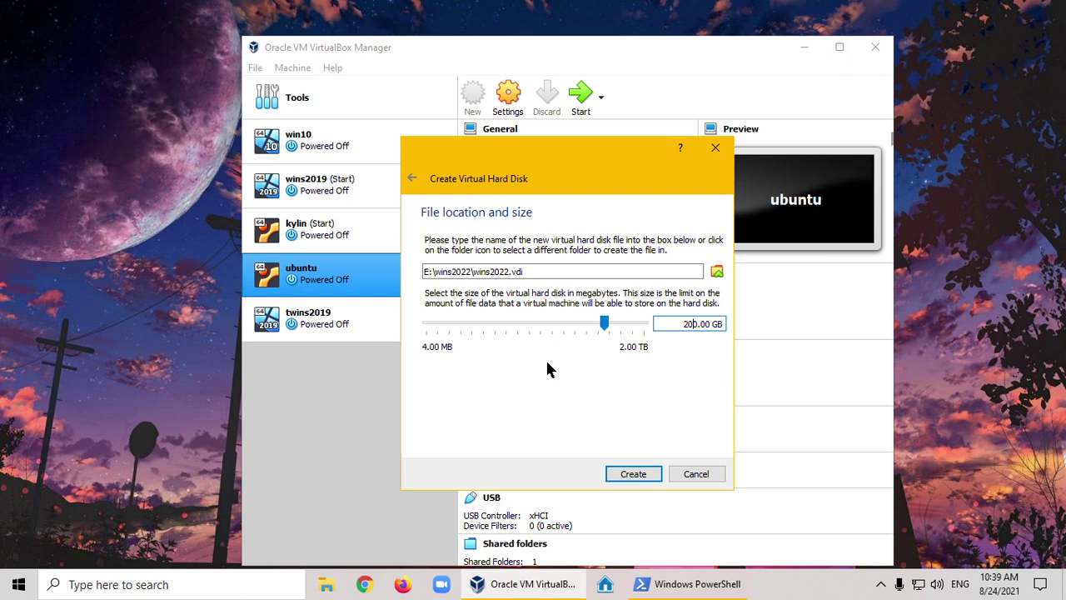
{"action": "left_click", "coordinate": [633, 475]}
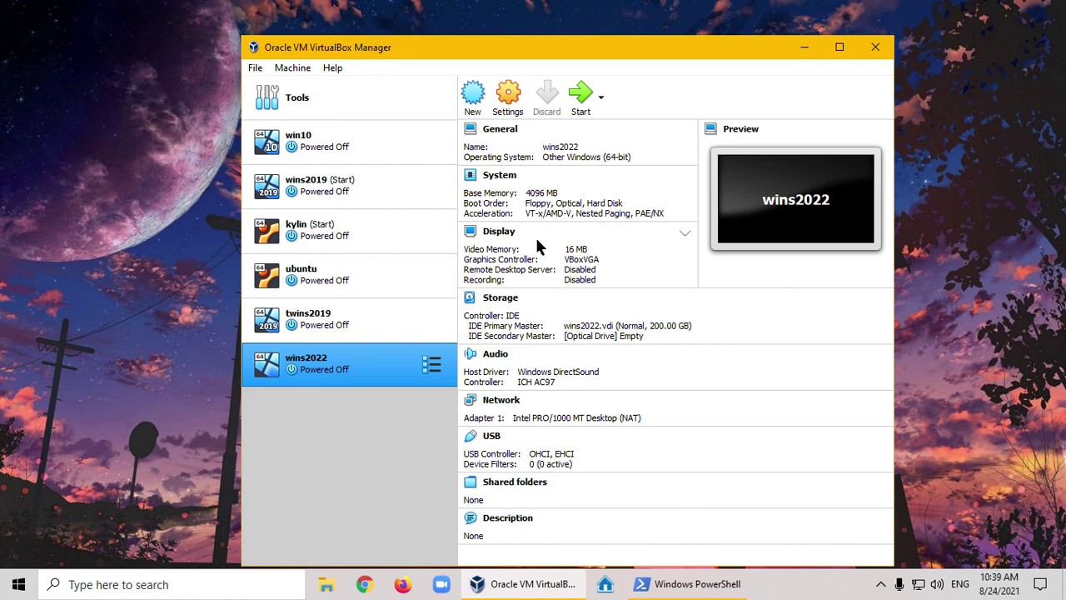
Set wins2022's Shared Clipboard and Drag'n'Drop to Bidirectional under General > Advanced
{"action": "left_click", "coordinate": [502, 140]}
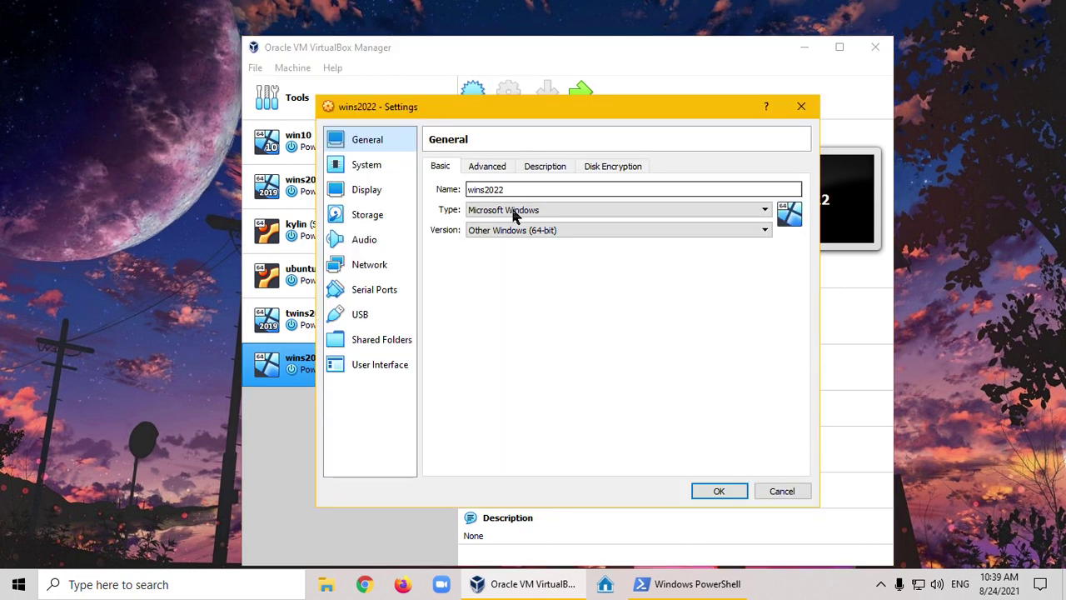
{"action": "left_click", "coordinate": [482, 167]}
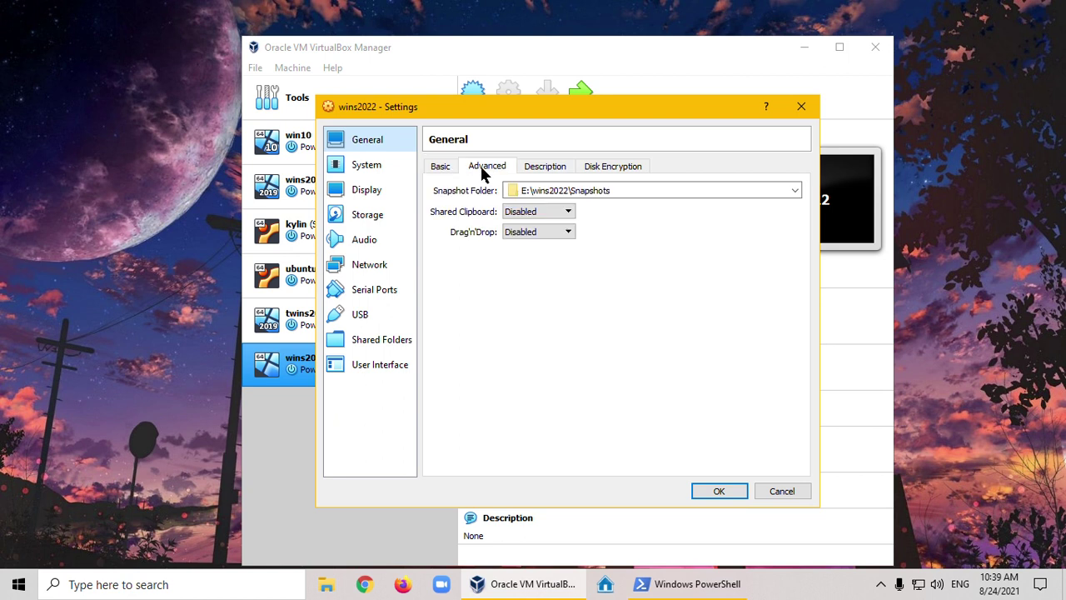
{"action": "left_click", "coordinate": [567, 214]}
{"action": "left_click", "coordinate": [555, 255]}
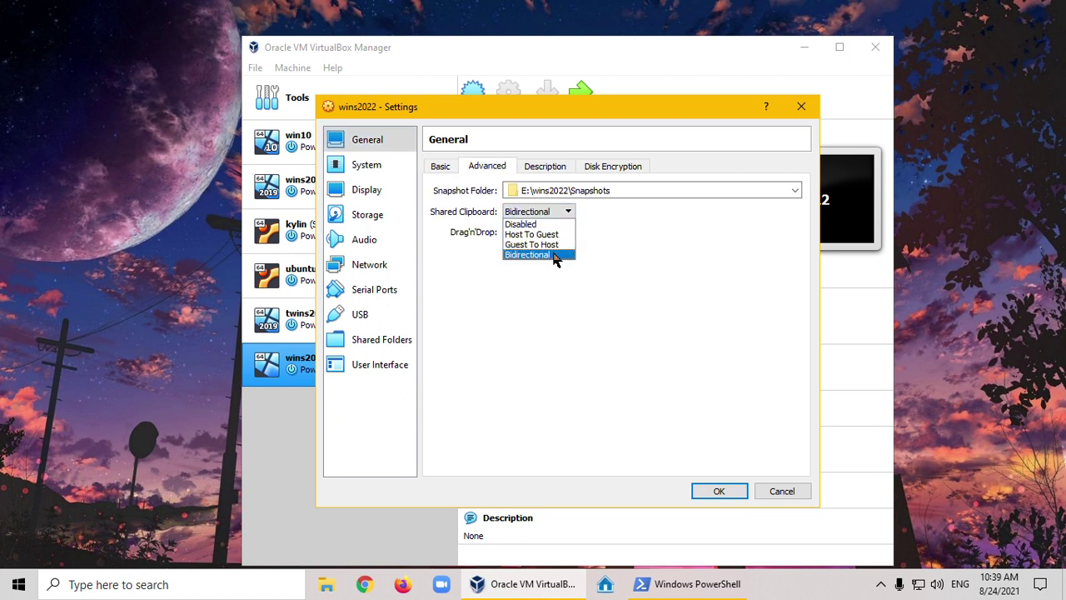
{"action": "left_click", "coordinate": [570, 234]}
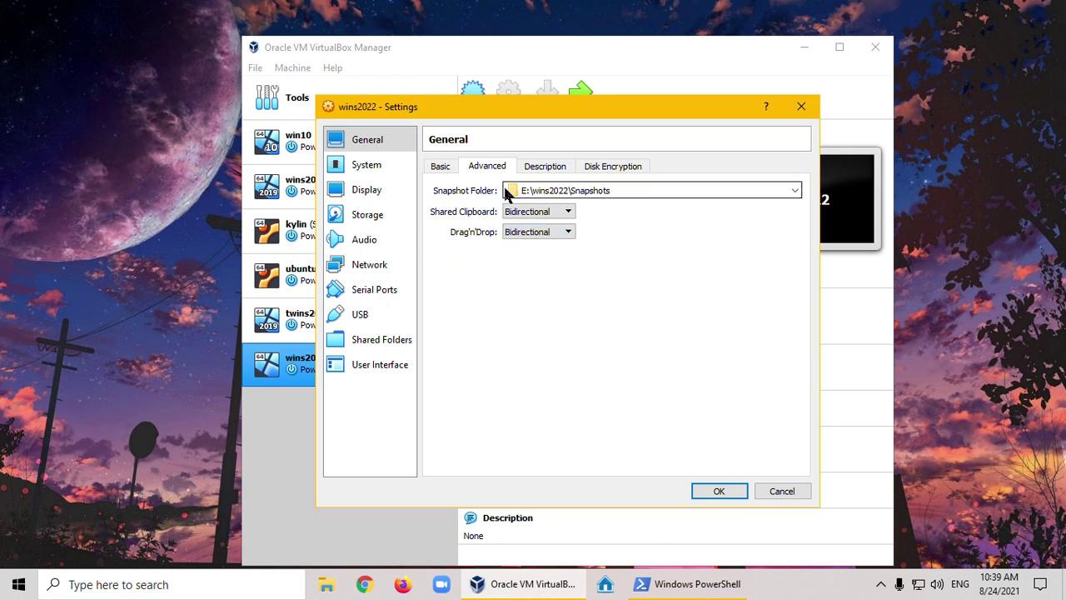
{"action": "left_click", "coordinate": [365, 164]}
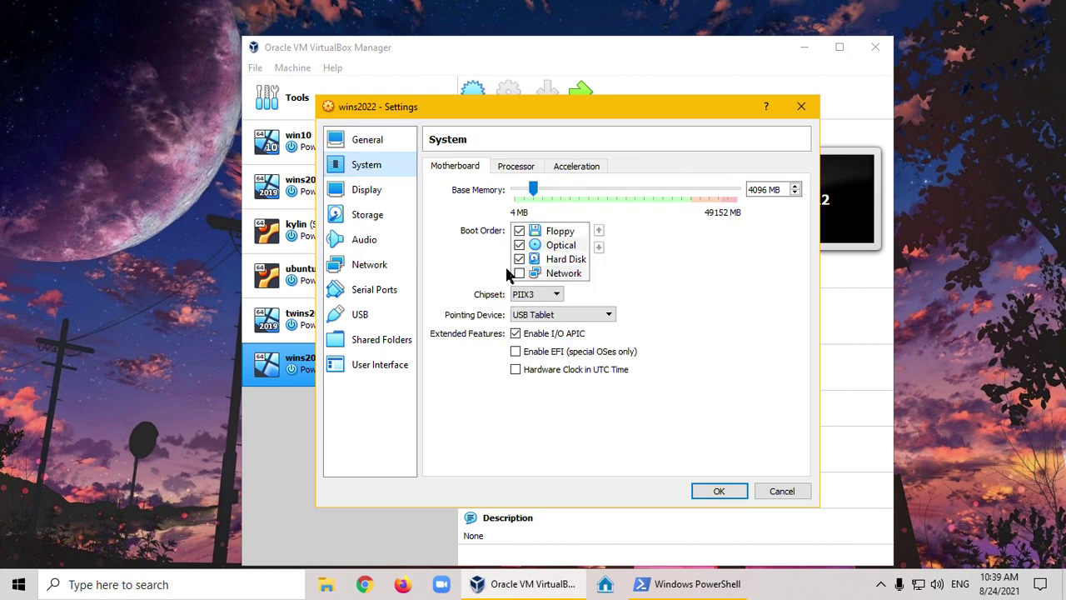
Use a PS/2 Mouse pointing device, 2 CPUs, and enable Nested VT-x/AMD-V
{"action": "left_click", "coordinate": [554, 316]}
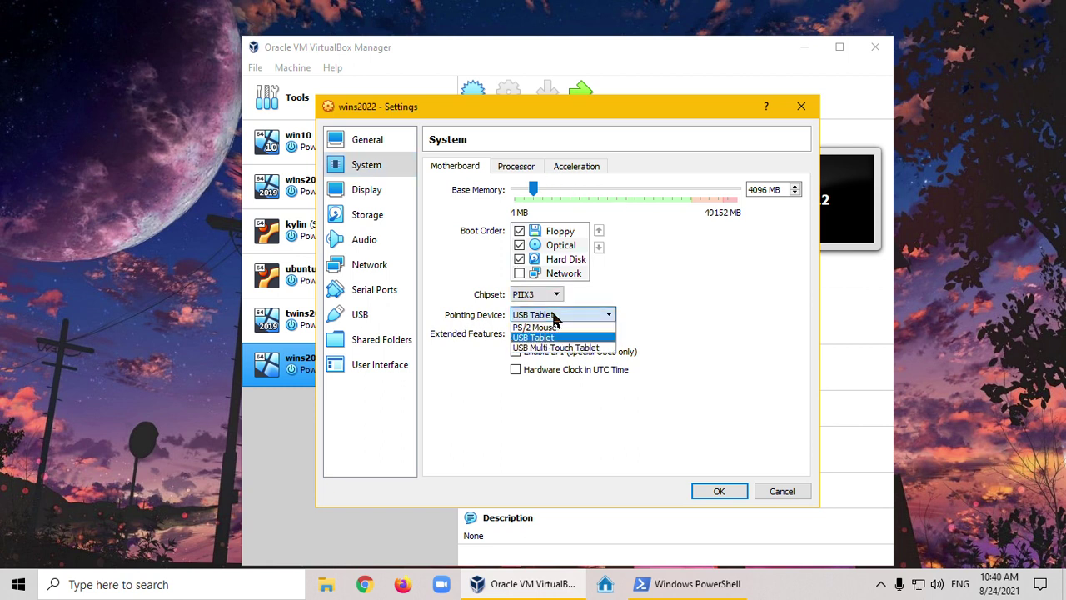
{"action": "left_click", "coordinate": [533, 329]}
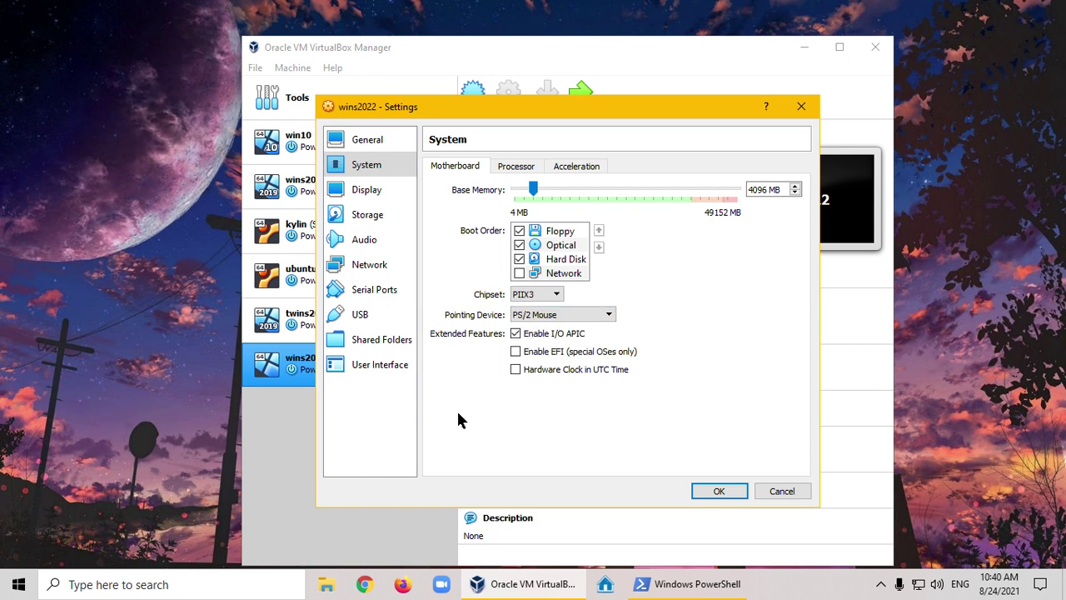
{"action": "left_click", "coordinate": [513, 166]}
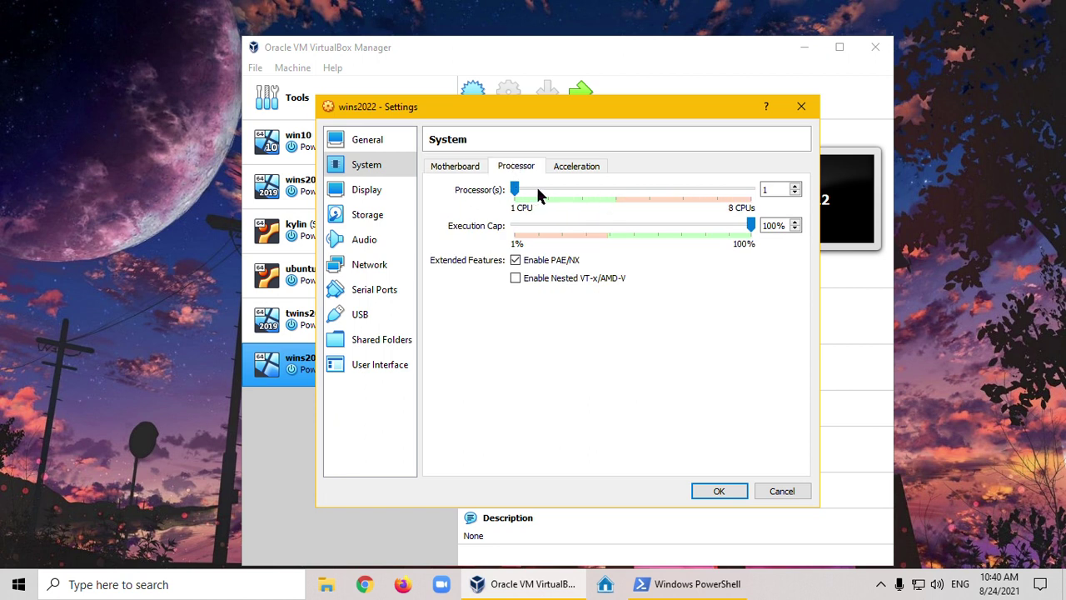
{"action": "left_click", "coordinate": [539, 189]}
{"action": "left_click", "coordinate": [516, 280]}
{"action": "left_click", "coordinate": [583, 170]}
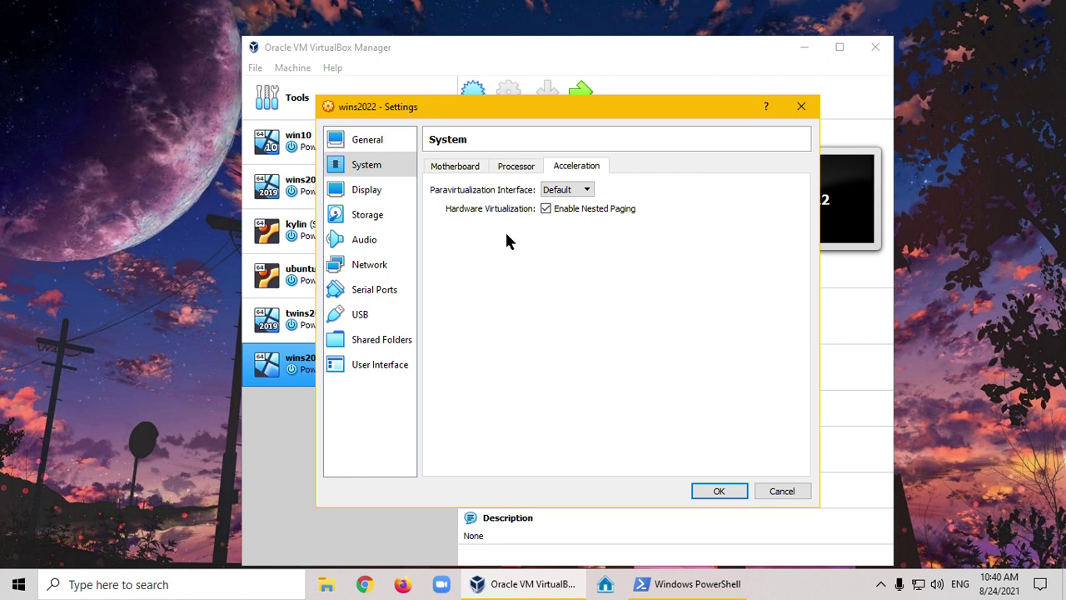
Raise video memory to 64 MB and enable 3D acceleration
{"action": "left_click", "coordinate": [362, 193]}
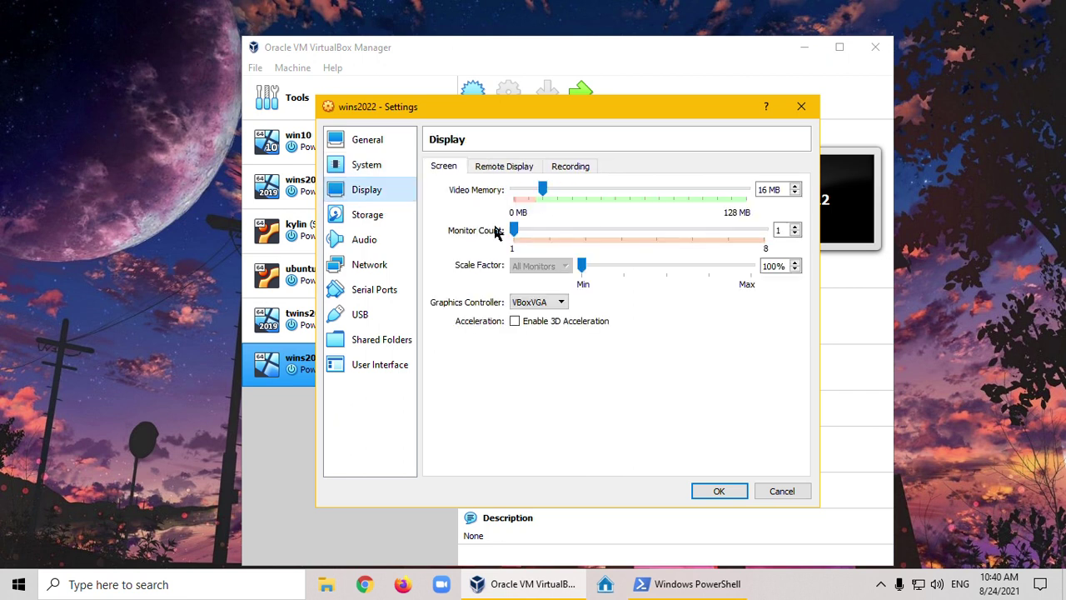
{"action": "left_click", "coordinate": [542, 190]}
{"action": "left_click_drag", "start_coordinate": [542, 190], "coordinate": [630, 208]}
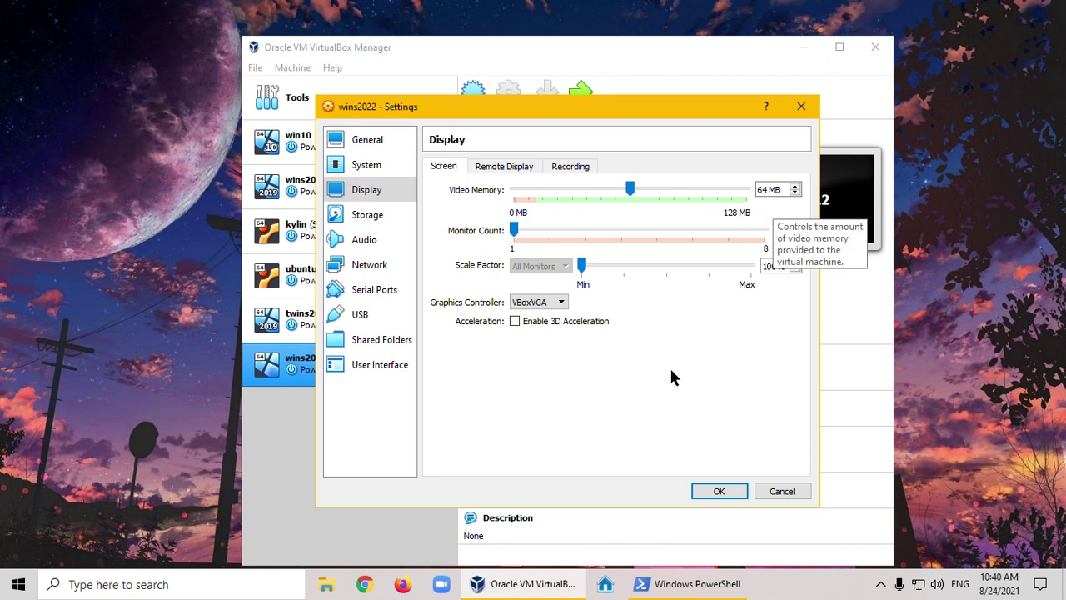
{"action": "left_click", "coordinate": [515, 322]}
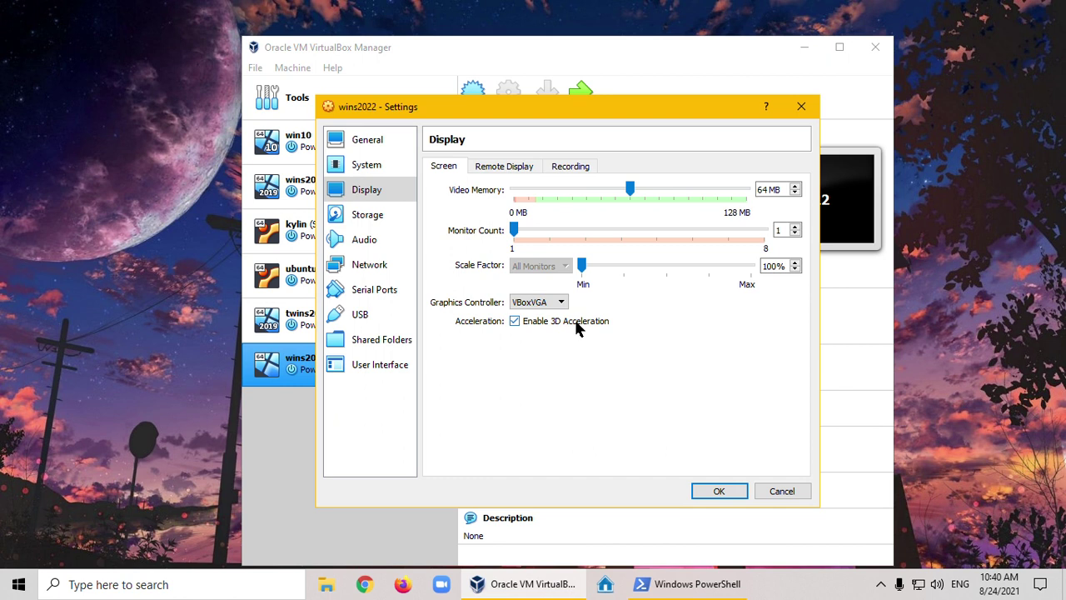
Try the VMSVGA graphics controller, then revert it to VBoxVGA
{"action": "left_click", "coordinate": [564, 303]}
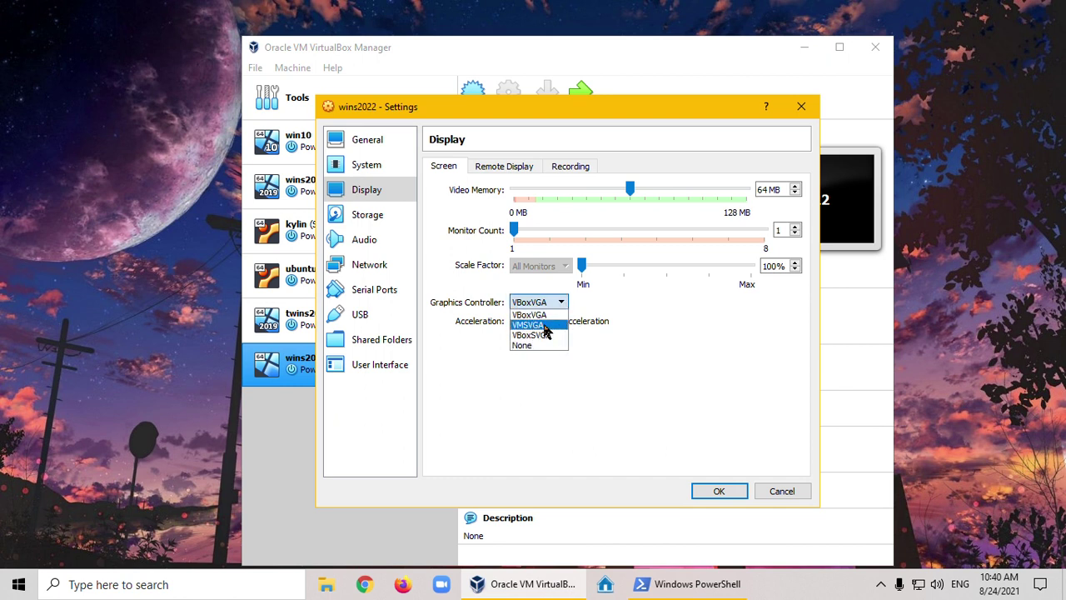
{"action": "left_click", "coordinate": [550, 326]}
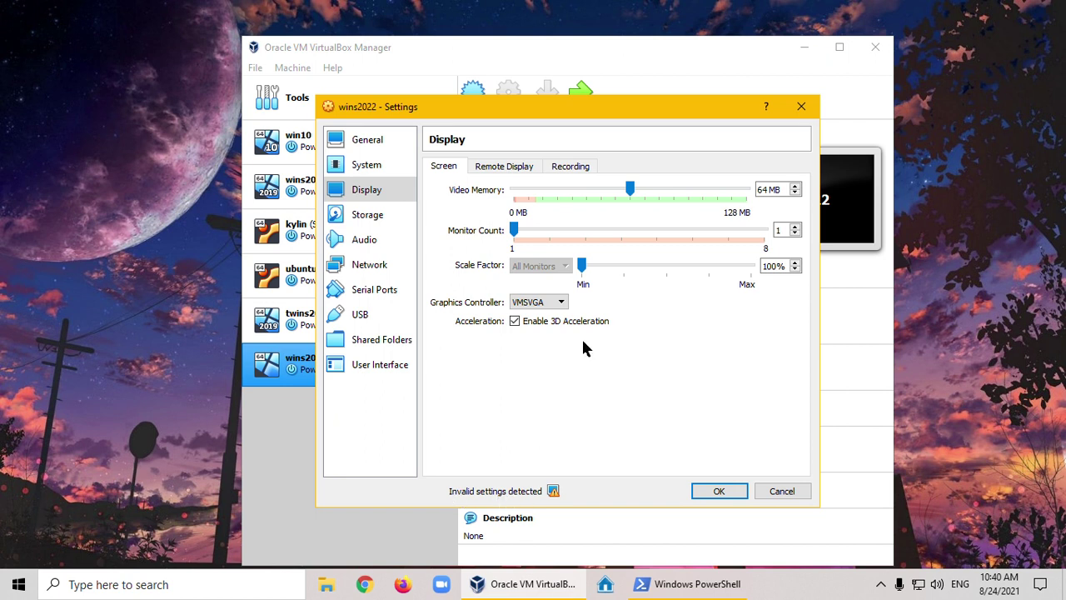
{"action": "left_click", "coordinate": [561, 303]}
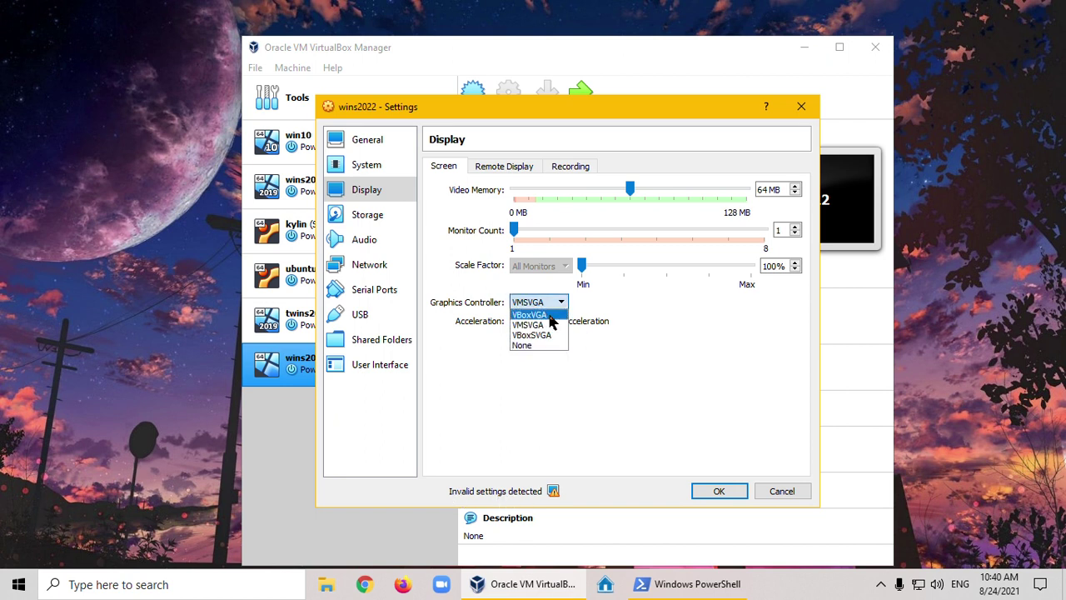
{"action": "left_click", "coordinate": [552, 317]}
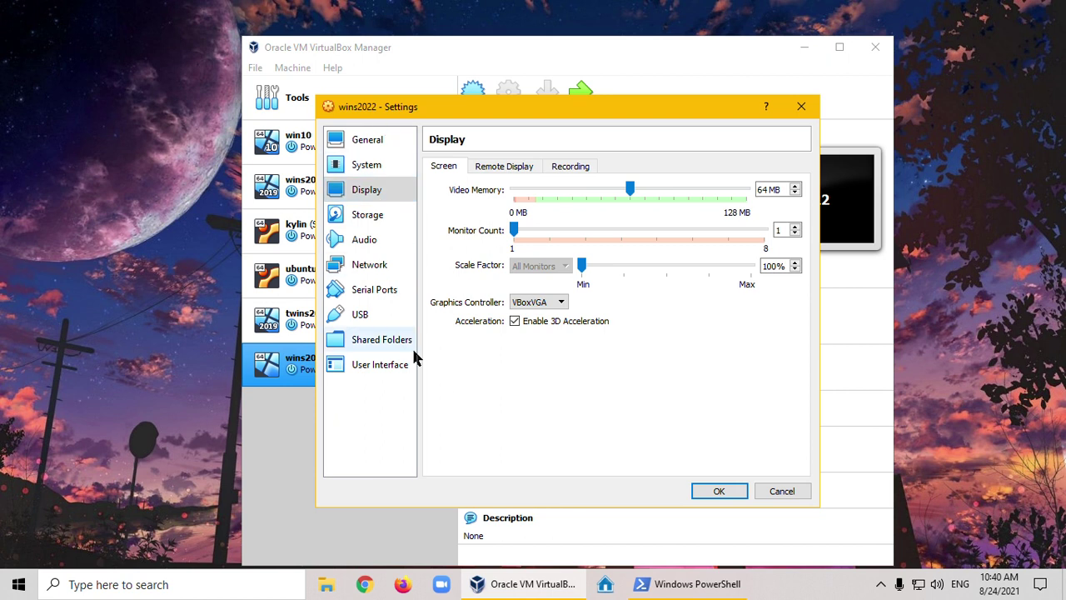
{"action": "left_click", "coordinate": [376, 214]}
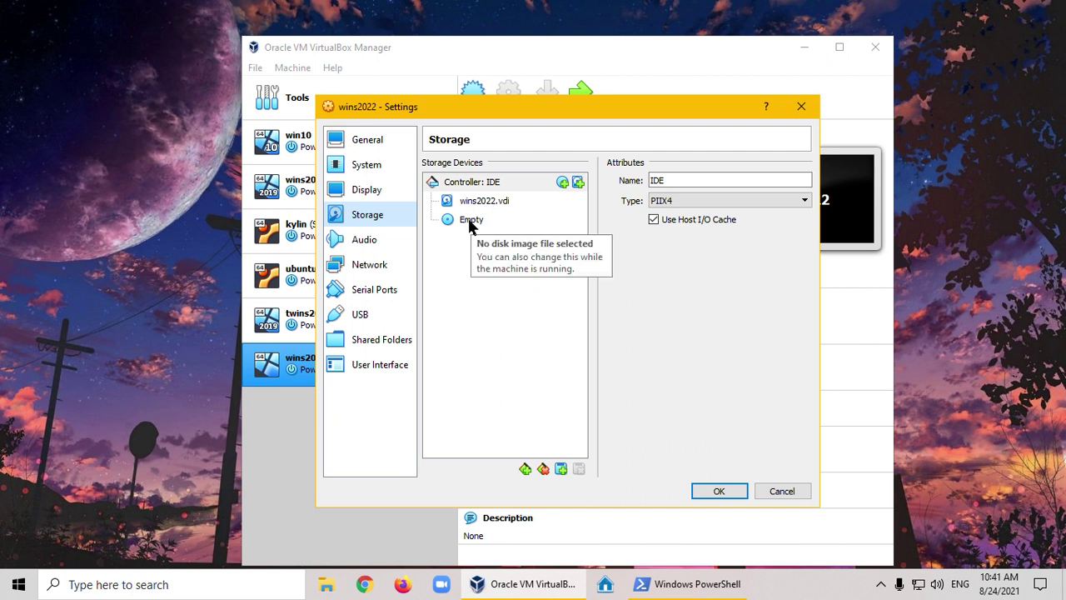
Mount the 20348 Windows Server evaluation ISO in wins2022's empty optical drive
{"action": "left_click", "coordinate": [471, 220]}
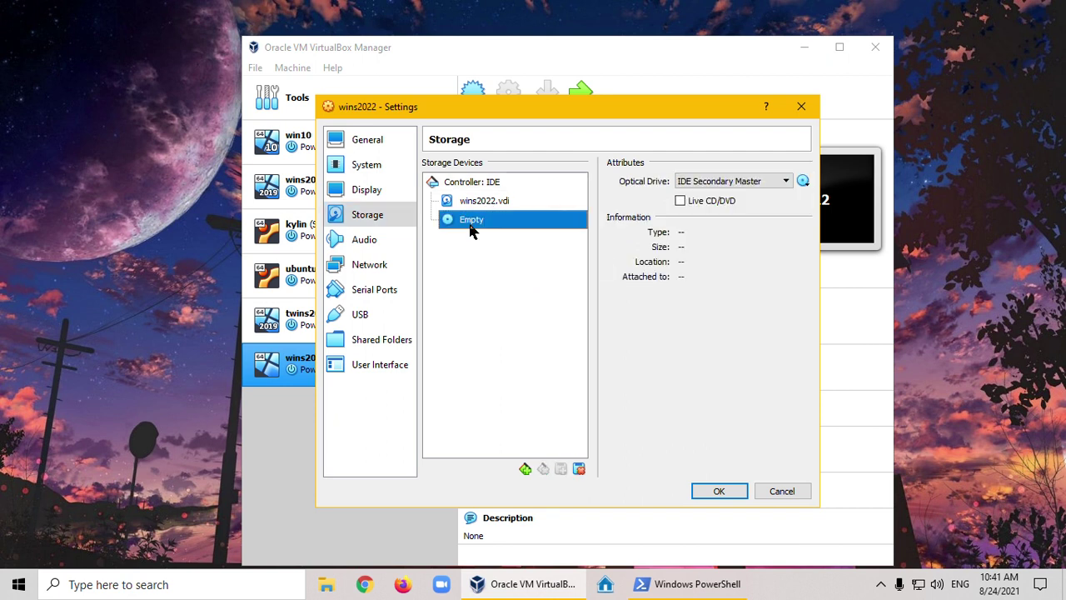
{"action": "left_click", "coordinate": [805, 182]}
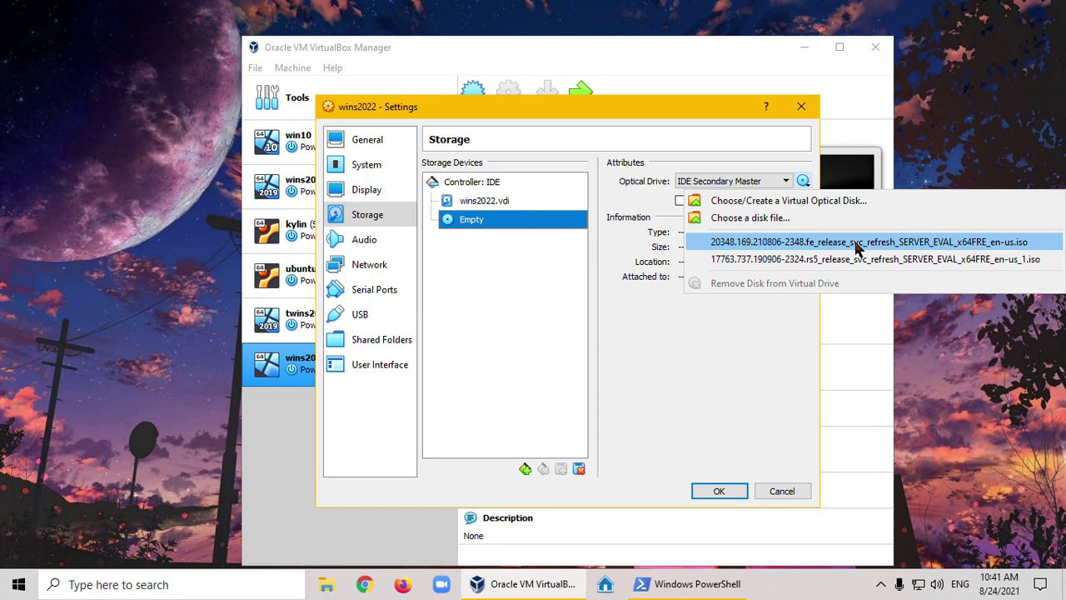
{"action": "left_click", "coordinate": [858, 244]}
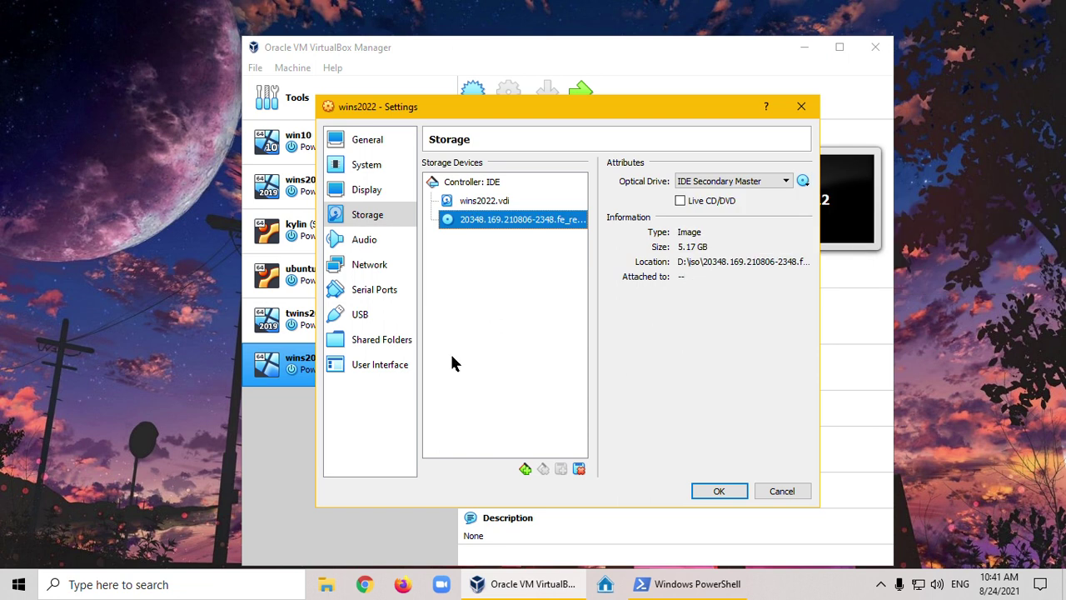
{"action": "left_click", "coordinate": [804, 182]}
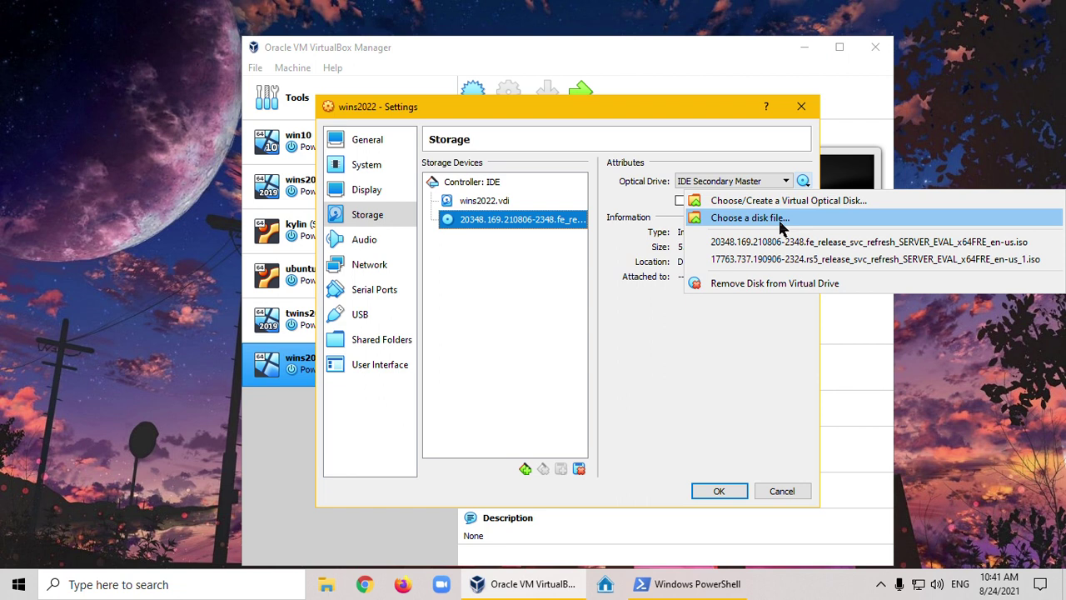
{"action": "left_click", "coordinate": [659, 388]}
{"action": "left_click", "coordinate": [364, 244]}
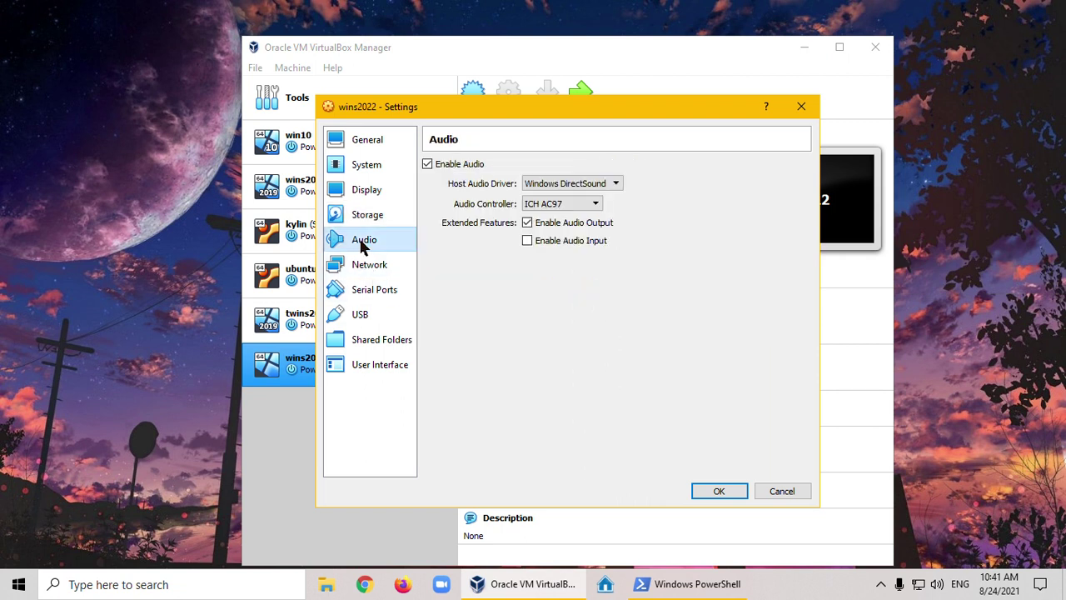
Attach Adapter 1 to NAT Network NatNetwork with promiscuous mode Allow VMs
{"action": "left_click", "coordinate": [359, 267]}
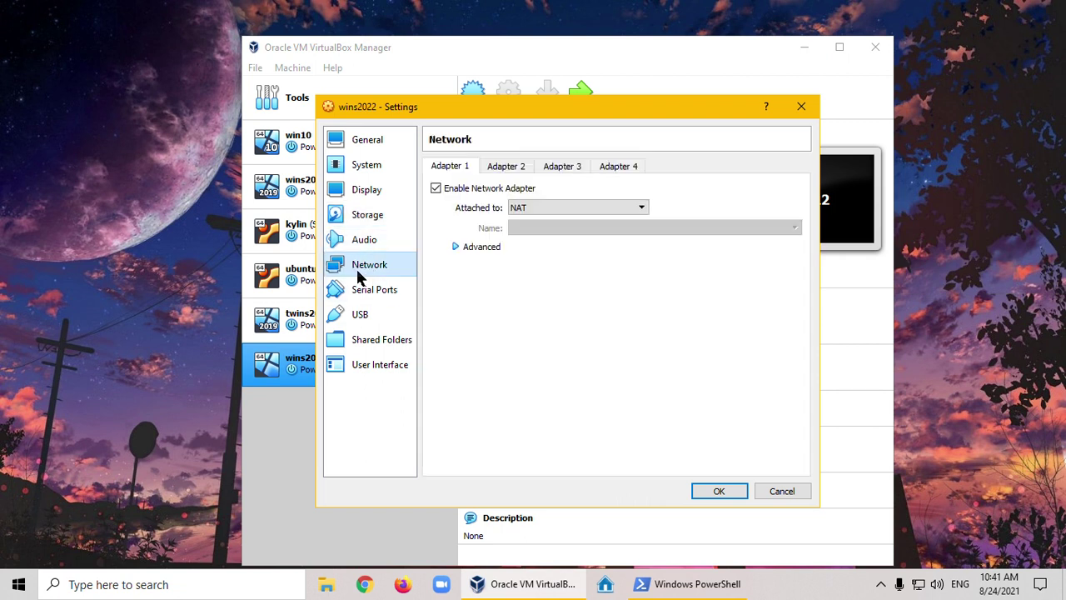
{"action": "left_click", "coordinate": [572, 207]}
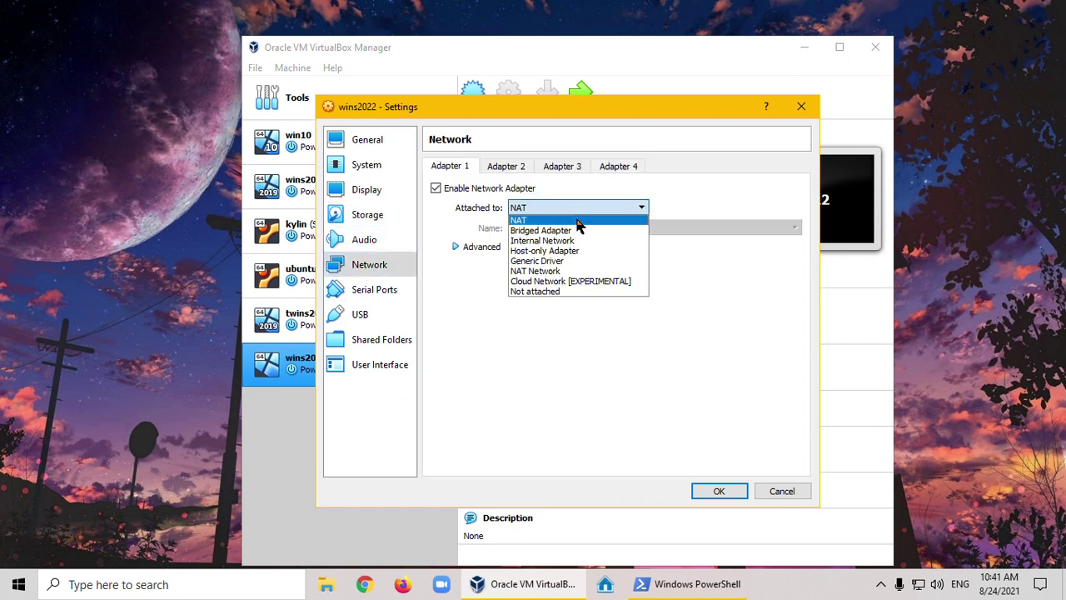
{"action": "left_click", "coordinate": [576, 270]}
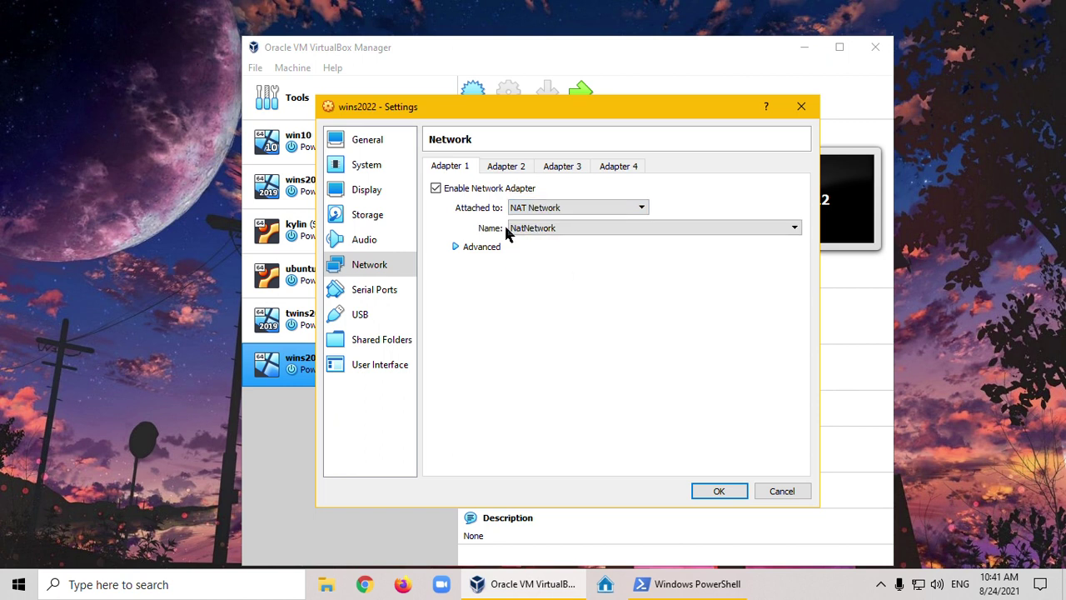
{"action": "left_click", "coordinate": [456, 248]}
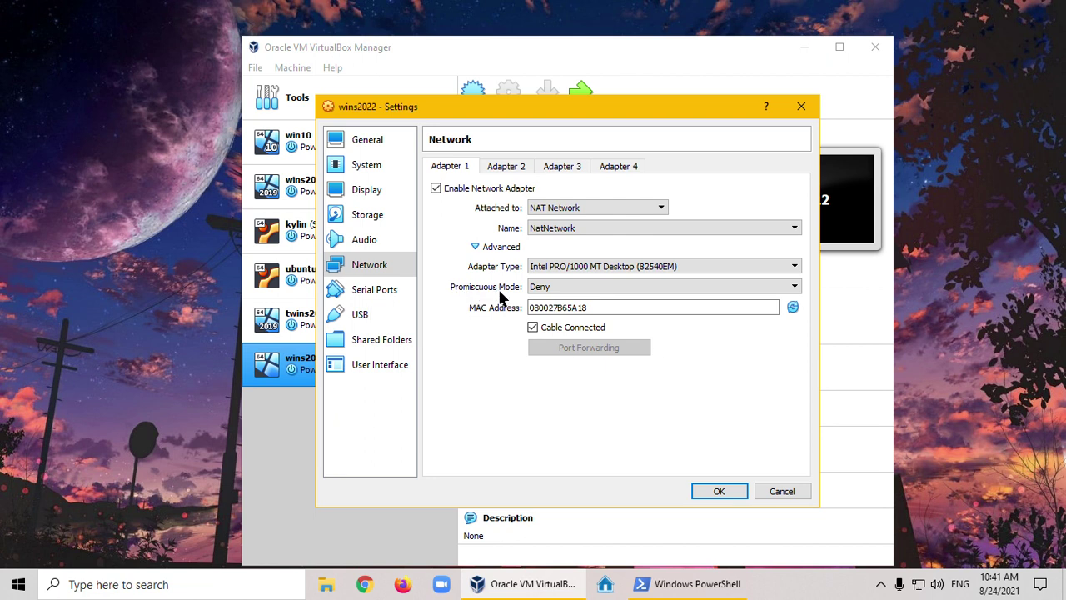
{"action": "left_click", "coordinate": [543, 288]}
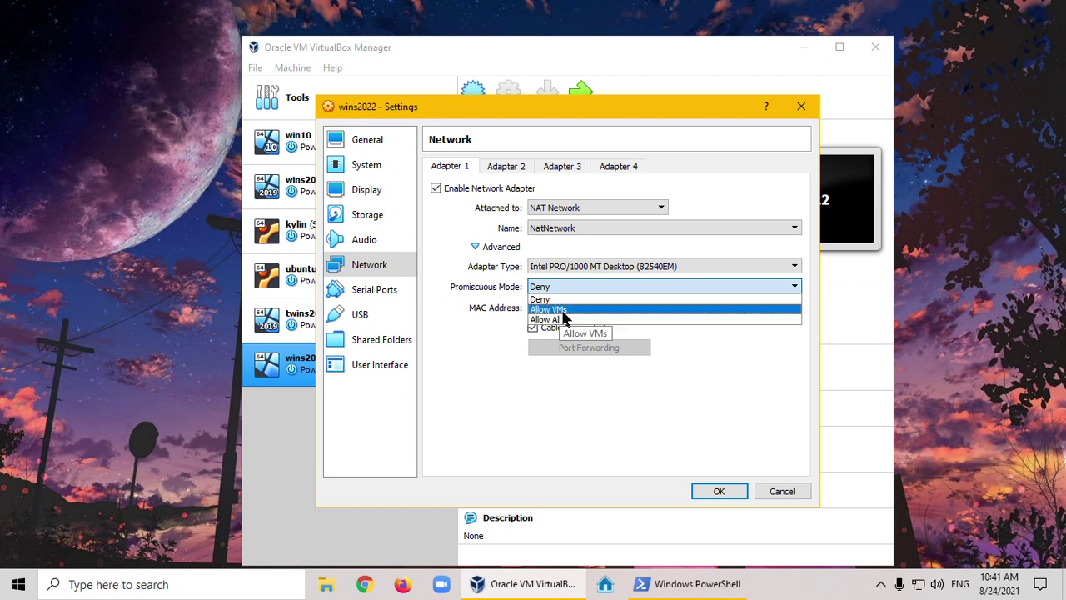
{"action": "left_click", "coordinate": [570, 309]}
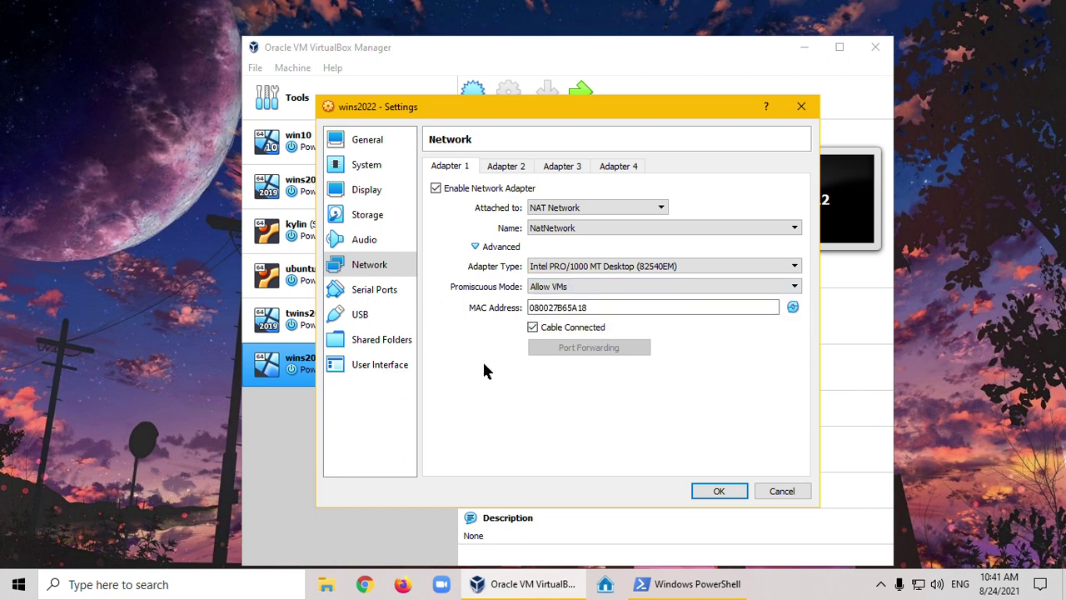
{"action": "left_click", "coordinate": [374, 289]}
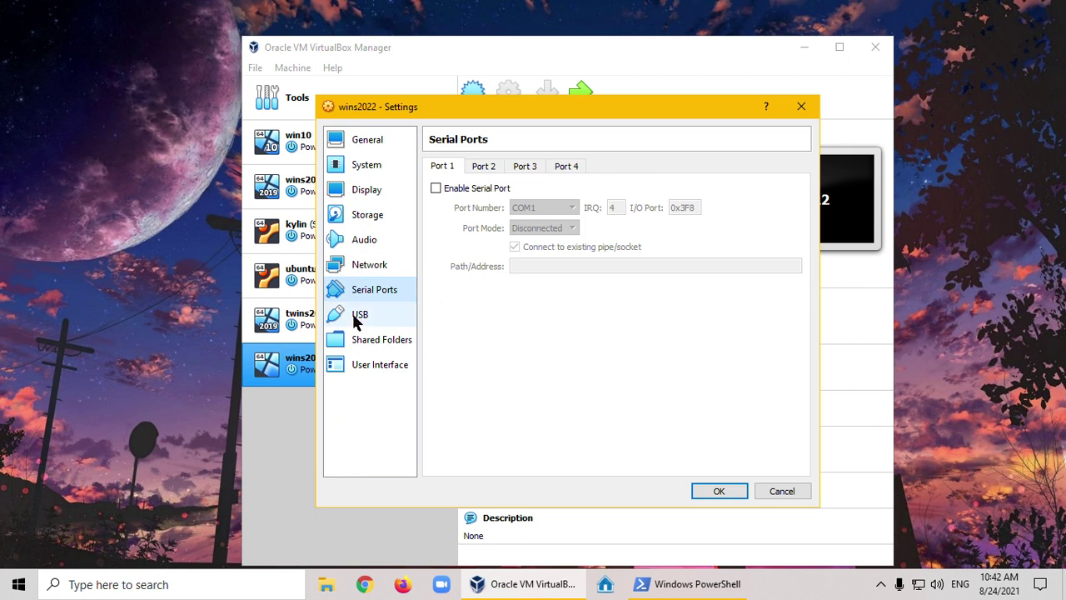
Review the USB and Shared Folders pages, then save the wins2022 settings with OK
{"action": "left_click", "coordinate": [359, 315]}
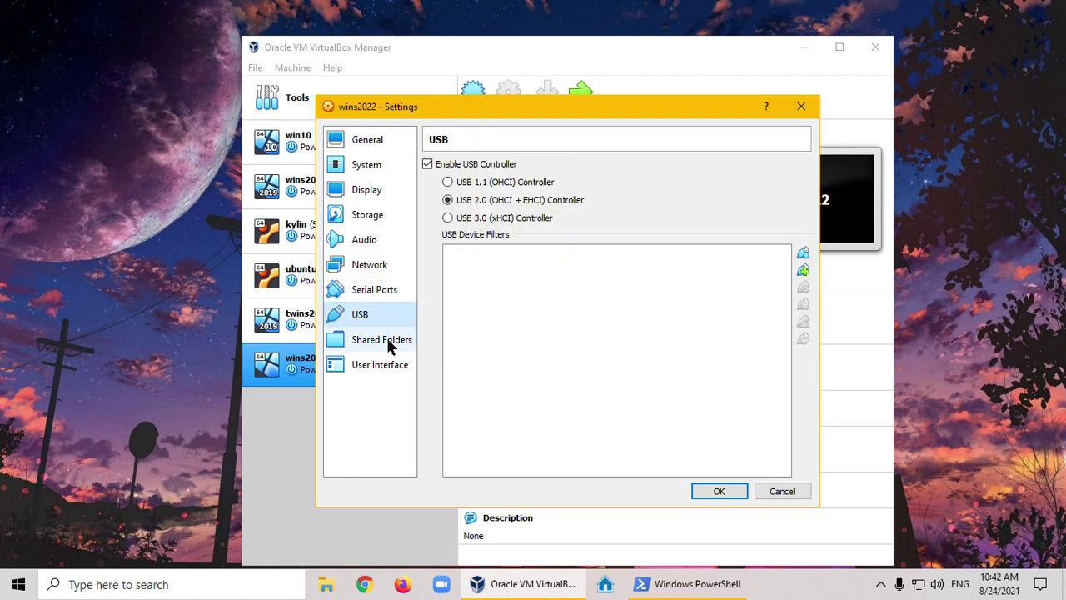
{"action": "left_click", "coordinate": [364, 343]}
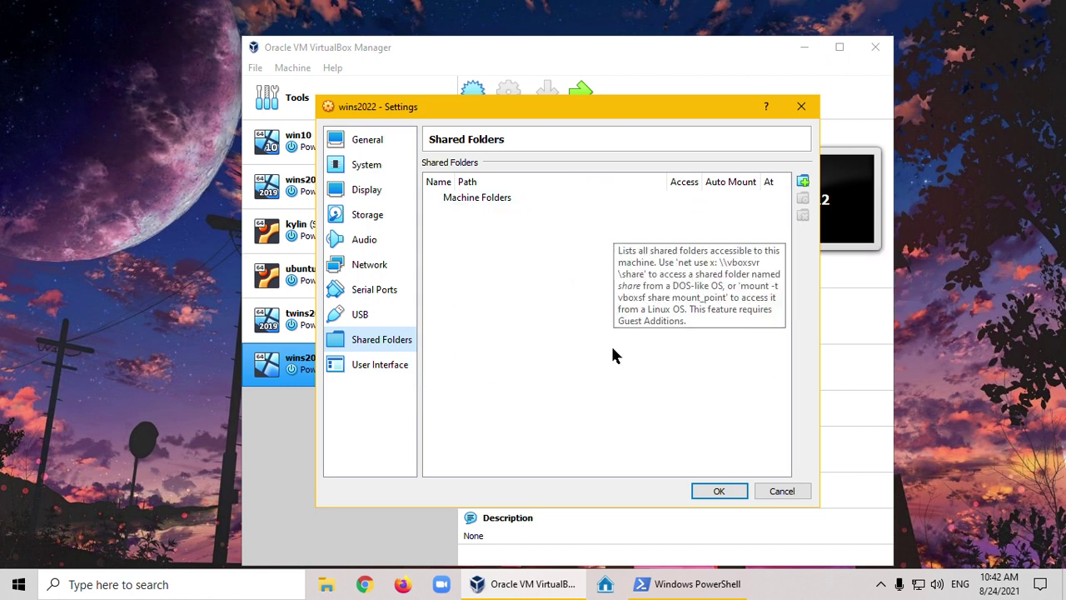
{"action": "left_click", "coordinate": [715, 492]}
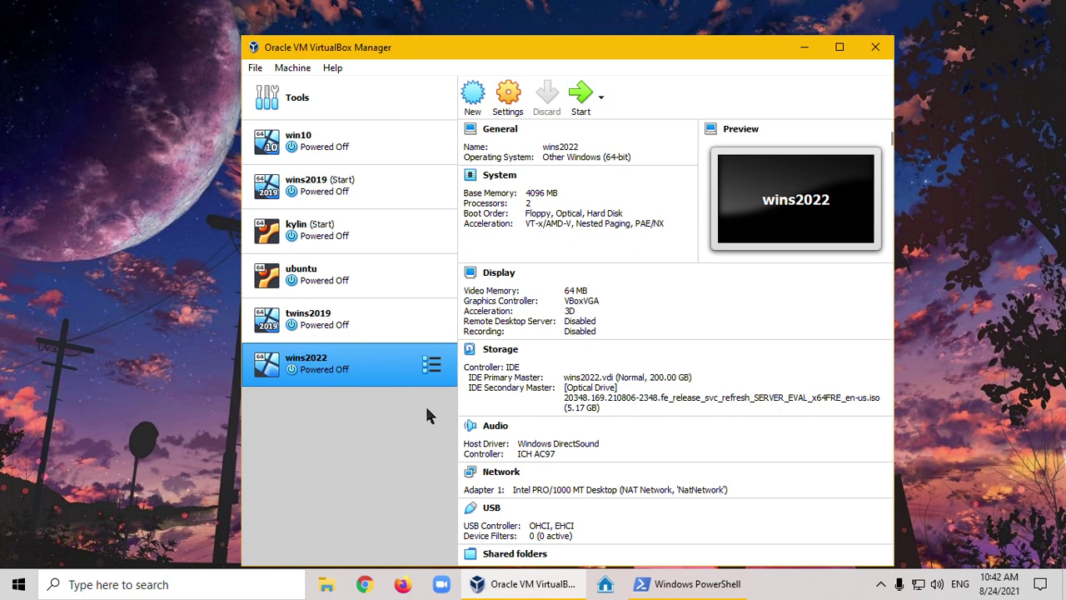
Start the selected wins2022 virtual machine from the Manager toolbar
{"action": "left_click", "coordinate": [533, 497]}
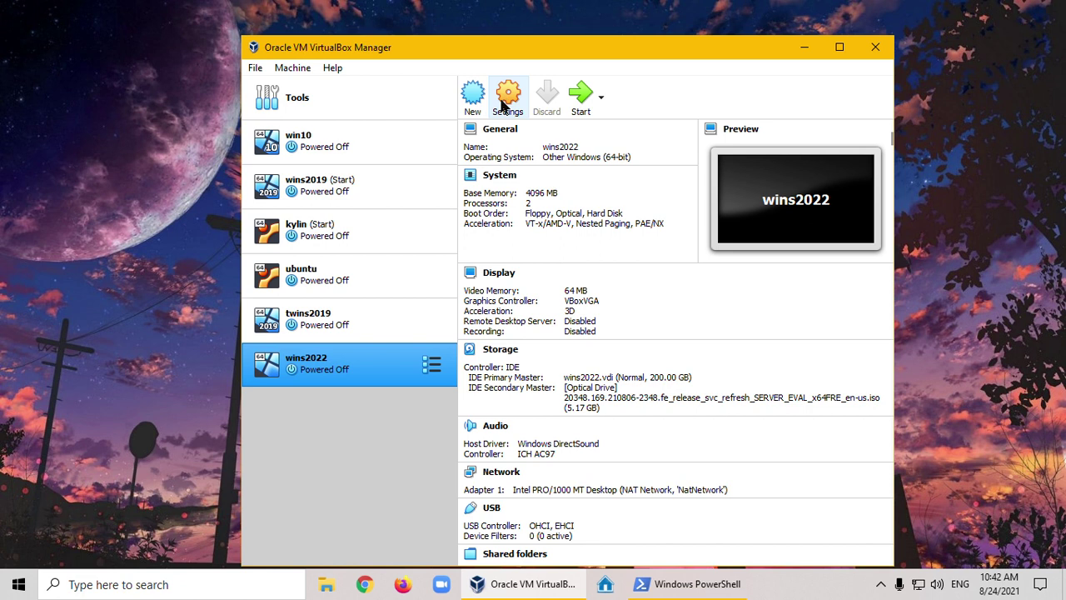
{"action": "left_click", "coordinate": [580, 98]}
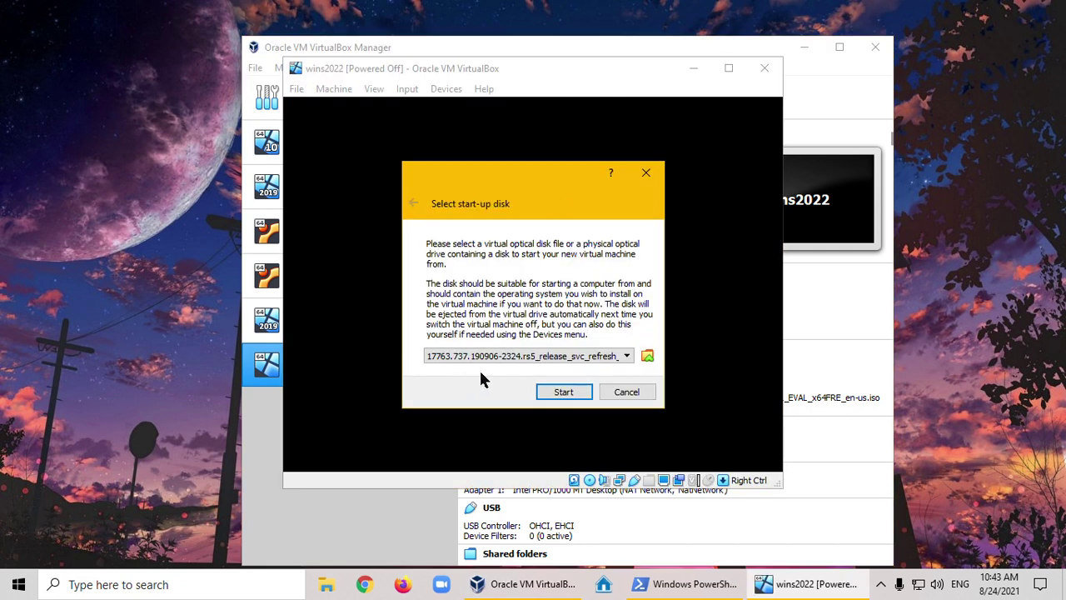
Boot wins2022 from the 20348.169.210806-2348 ISO chosen as the start-up disk
{"action": "left_click", "coordinate": [490, 357]}
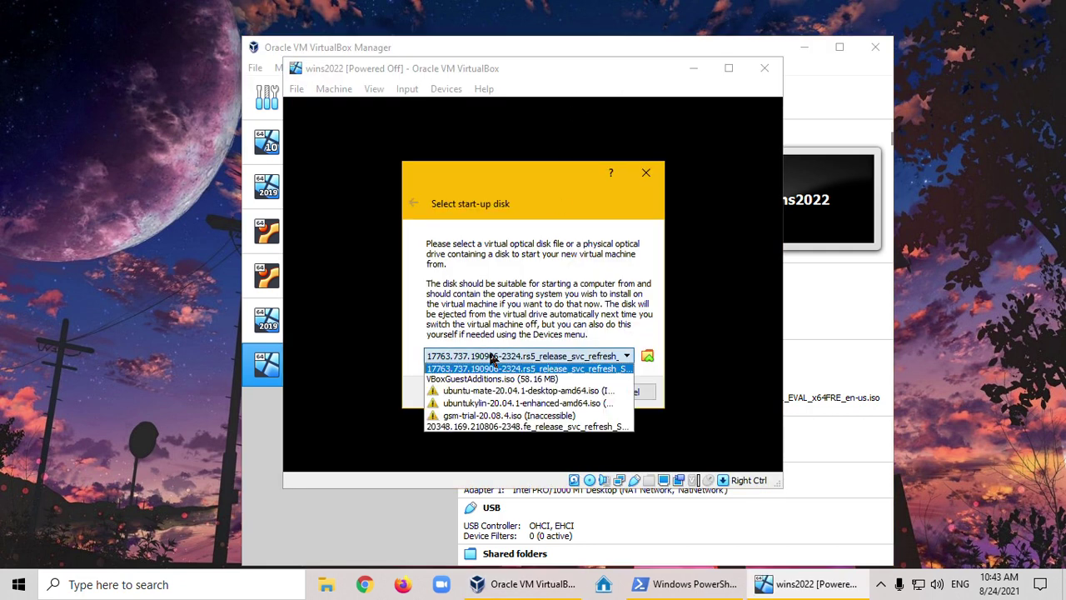
{"action": "left_click", "coordinate": [468, 427]}
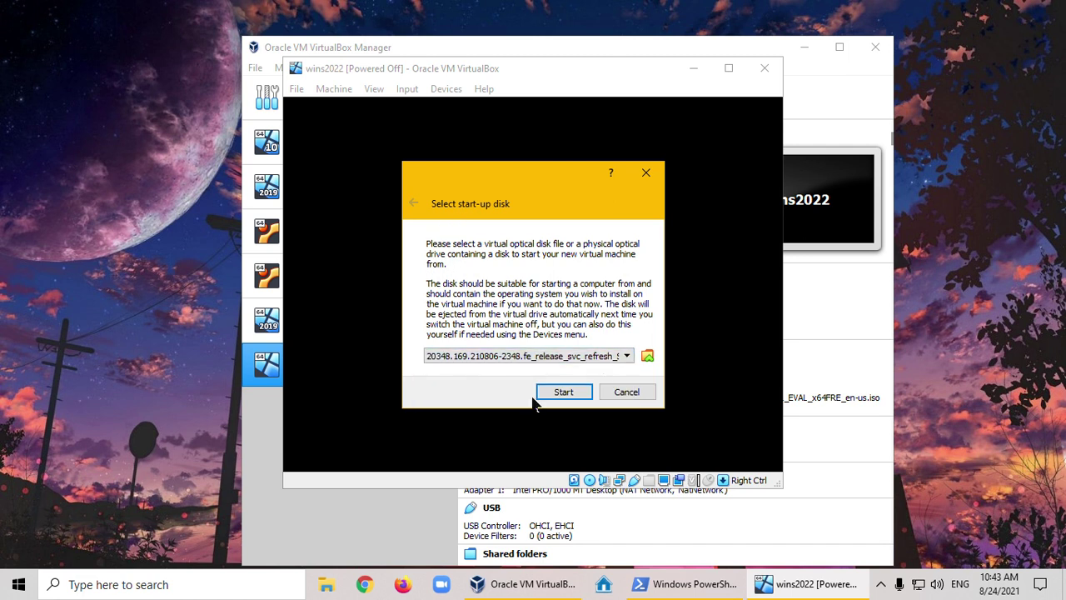
{"action": "left_click", "coordinate": [563, 393]}
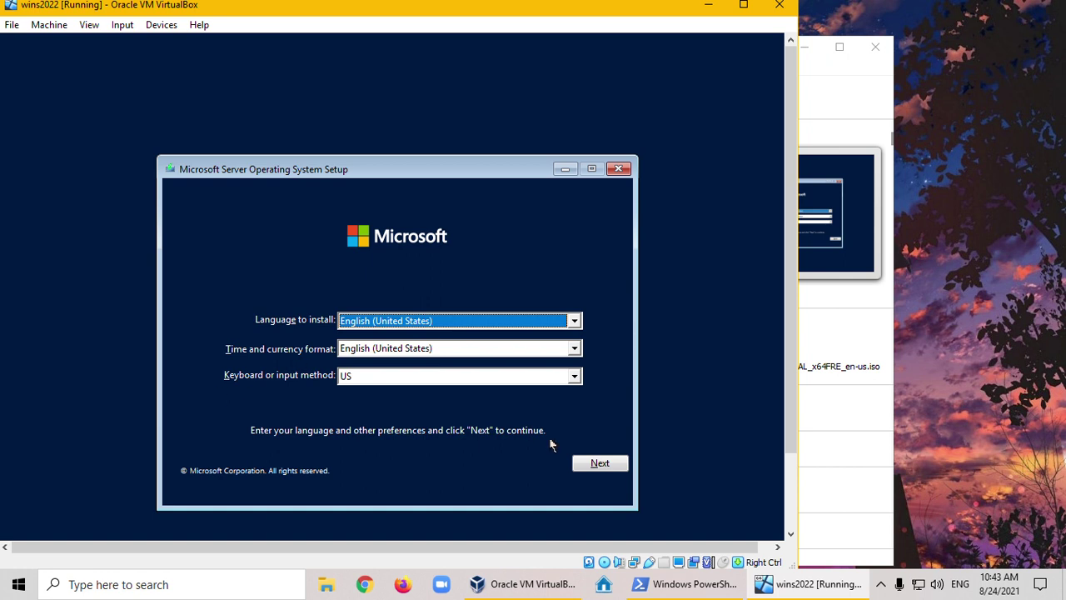
Keep the default English (United States) language settings and begin Install now
{"action": "left_click", "coordinate": [603, 466]}
{"action": "left_click", "coordinate": [597, 466]}
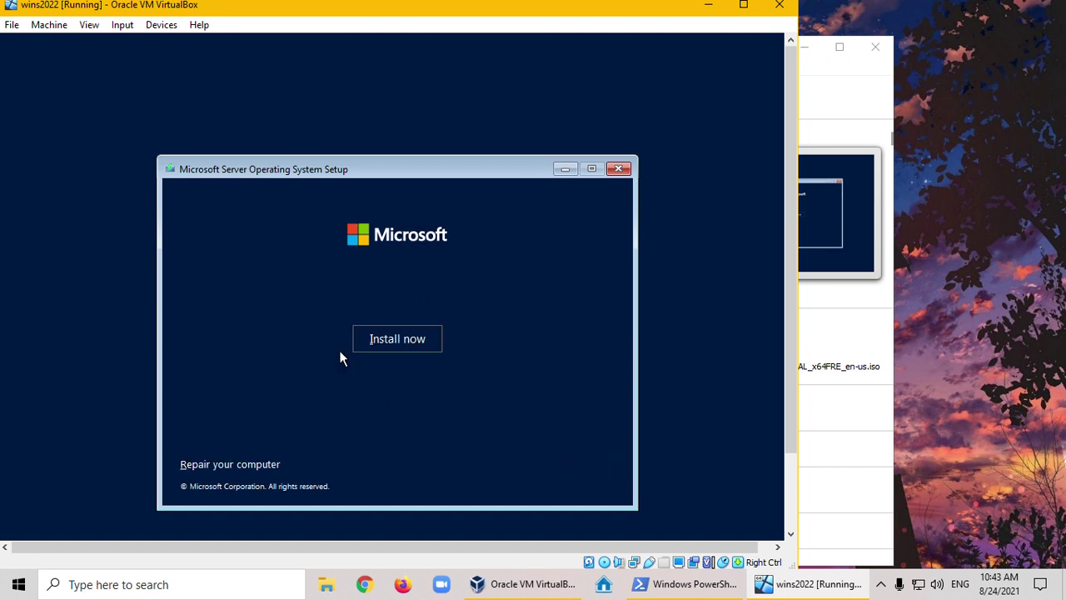
{"action": "left_click", "coordinate": [384, 339]}
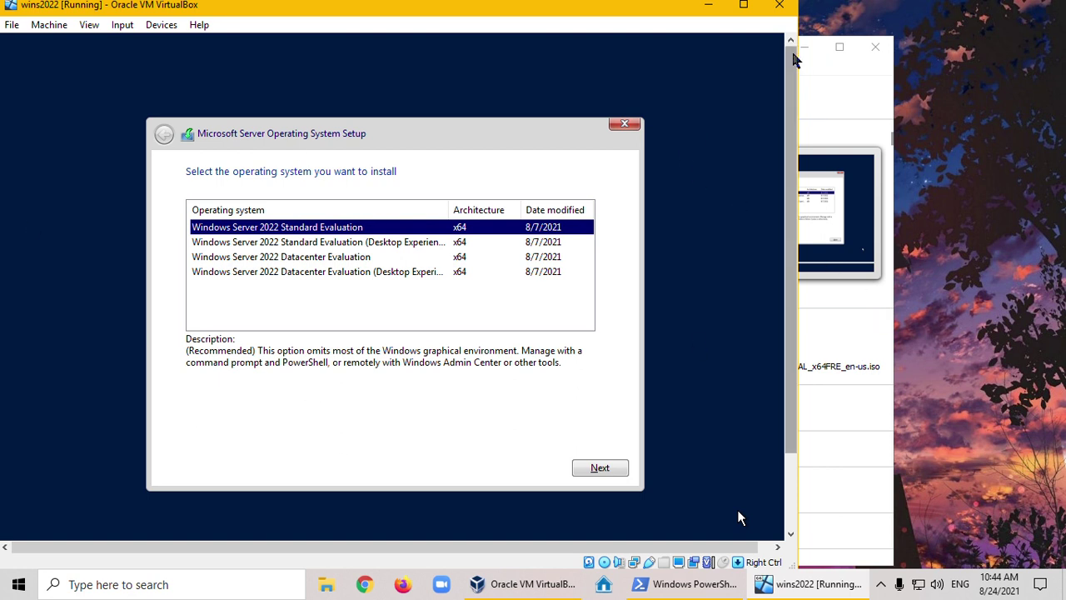
Maximize the VM window and select Windows Server 2022 Datacenter Evaluation (Desktop Experience)
{"action": "left_click", "coordinate": [744, 6]}
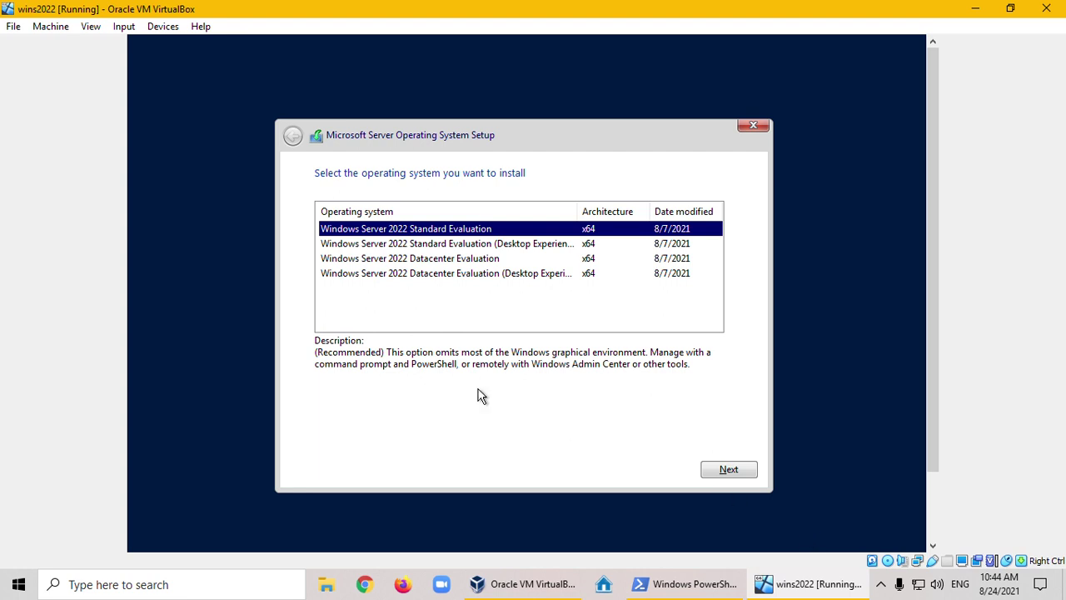
{"action": "left_click", "coordinate": [457, 276]}
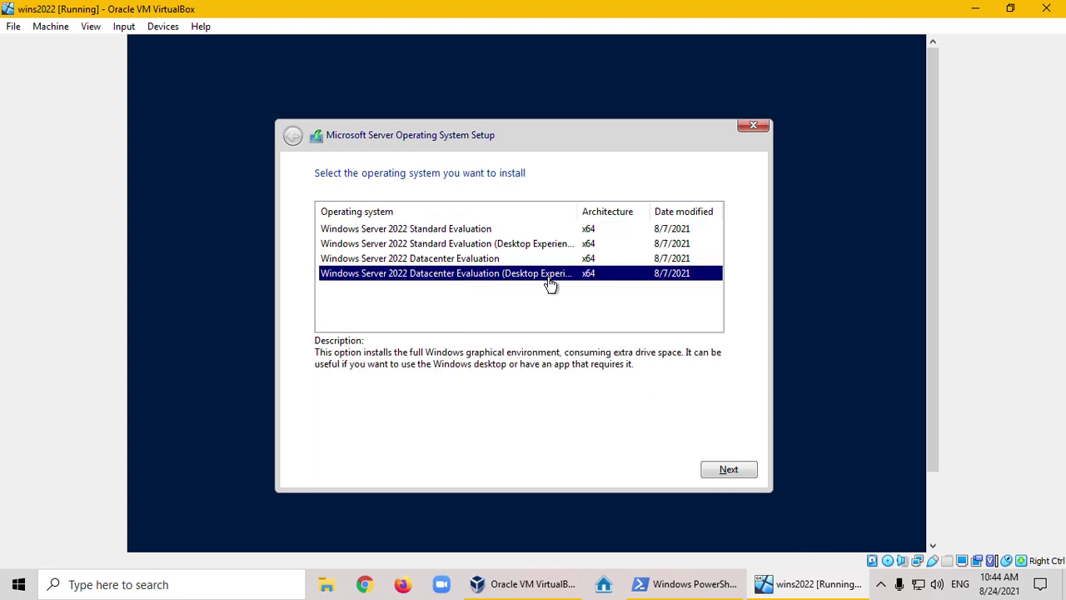
{"action": "left_click", "coordinate": [729, 471]}
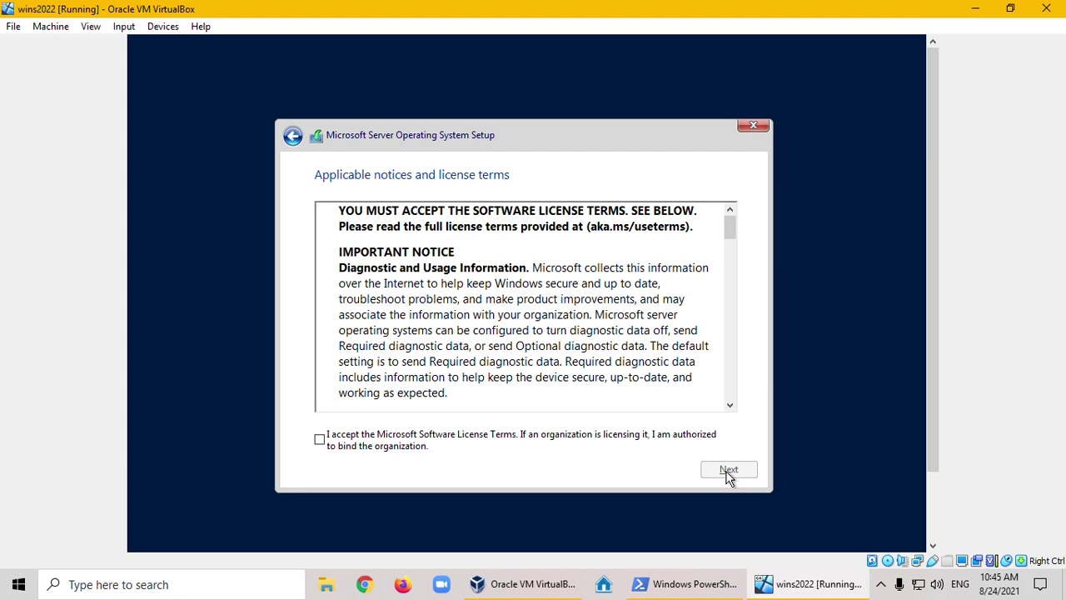
Accept the license terms and choose the Custom installation type
{"action": "left_click", "coordinate": [320, 441]}
{"action": "left_click", "coordinate": [716, 470]}
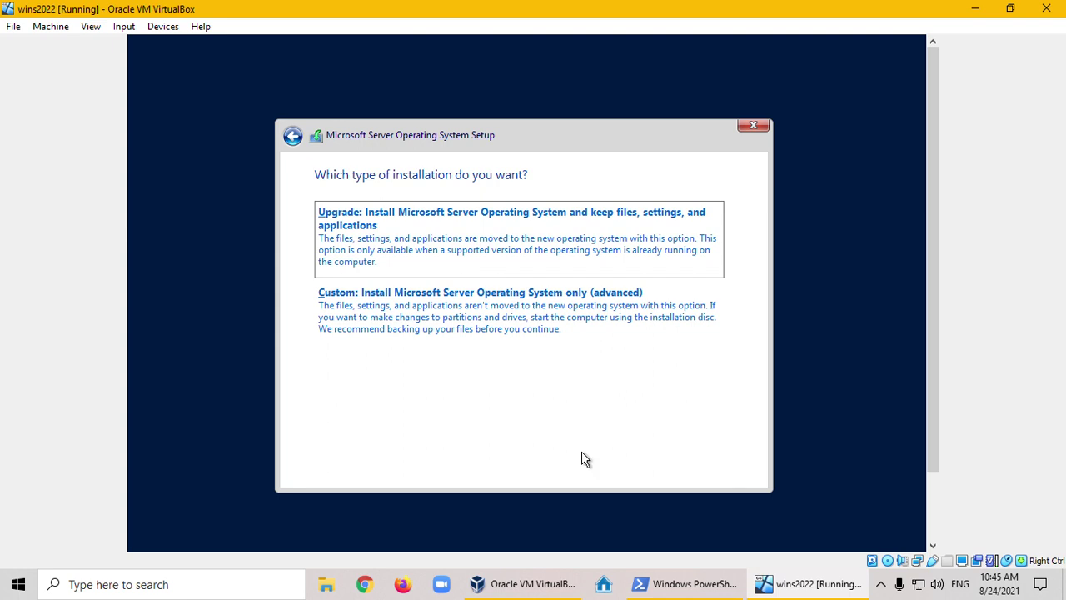
{"action": "left_click", "coordinate": [395, 306]}
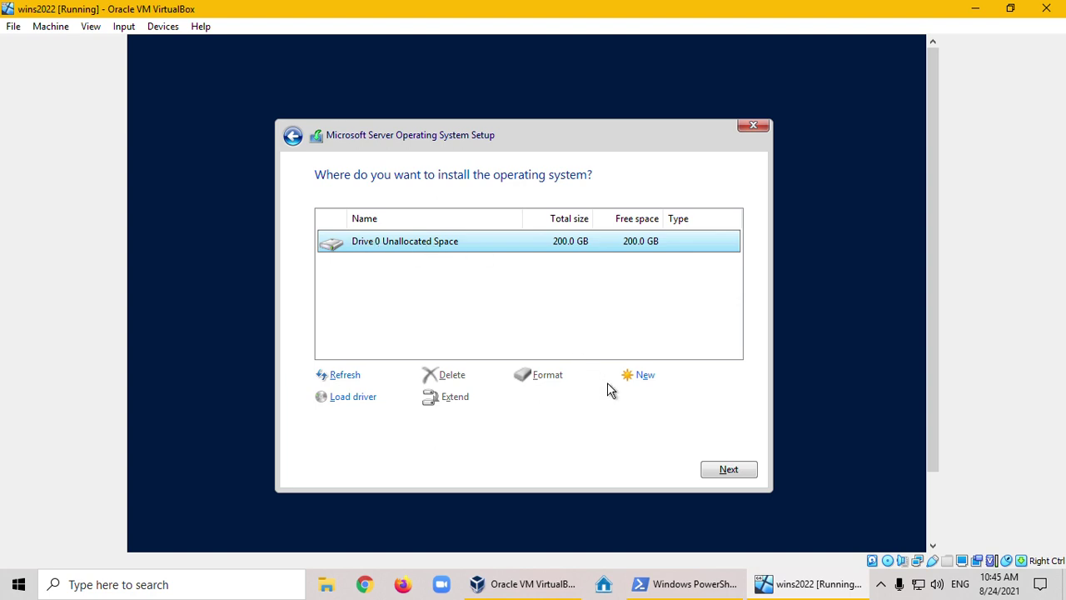
Create a new partition on Drive 0's 200 GB space, allowing the extra System Reserved partition
{"action": "left_click", "coordinate": [644, 381]}
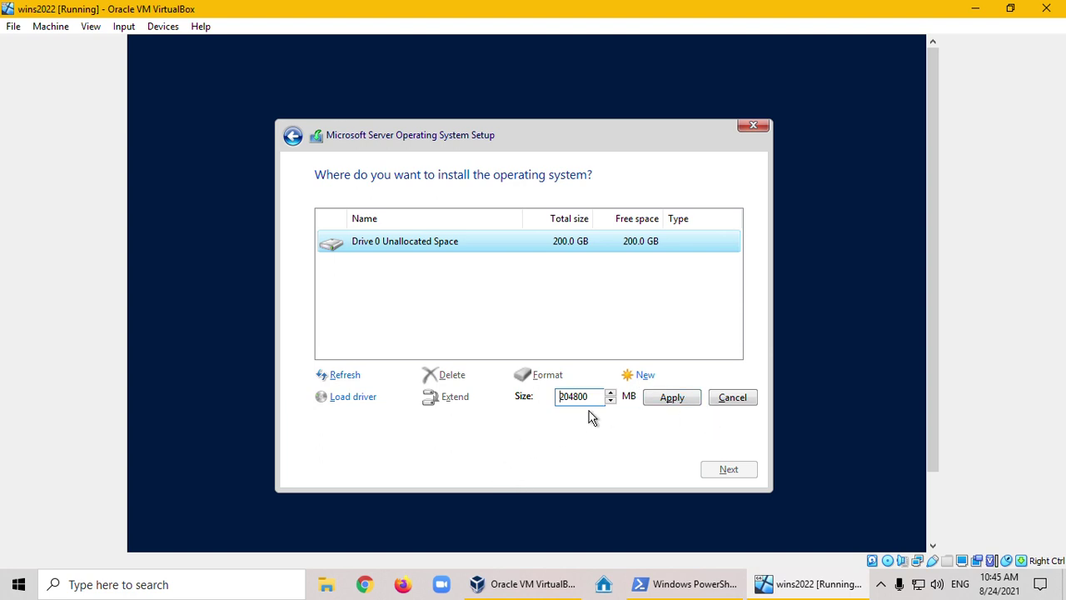
{"action": "left_click", "coordinate": [676, 400]}
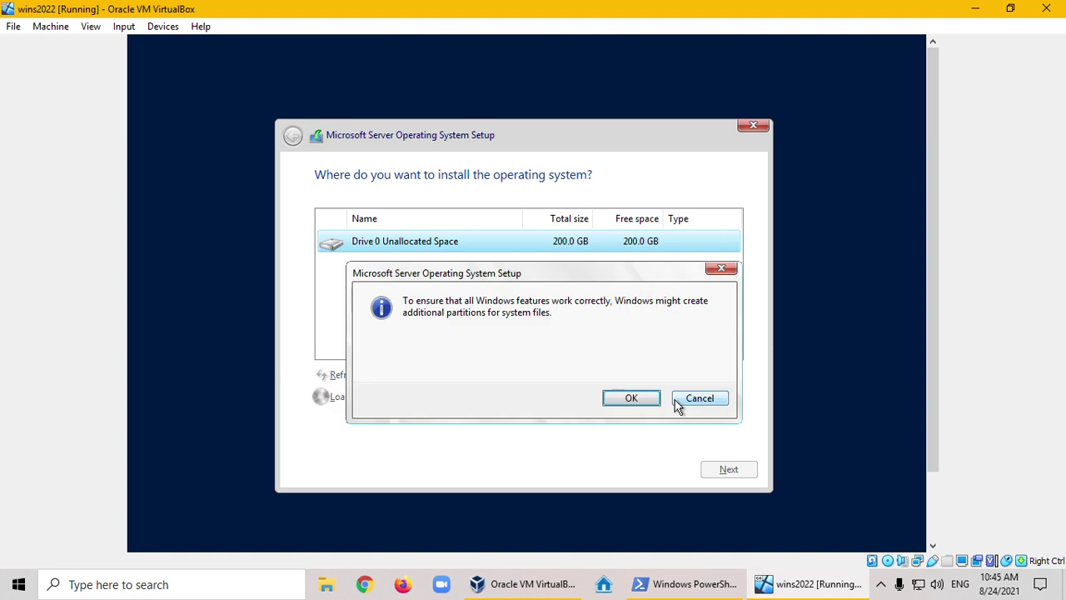
{"action": "left_click", "coordinate": [632, 399]}
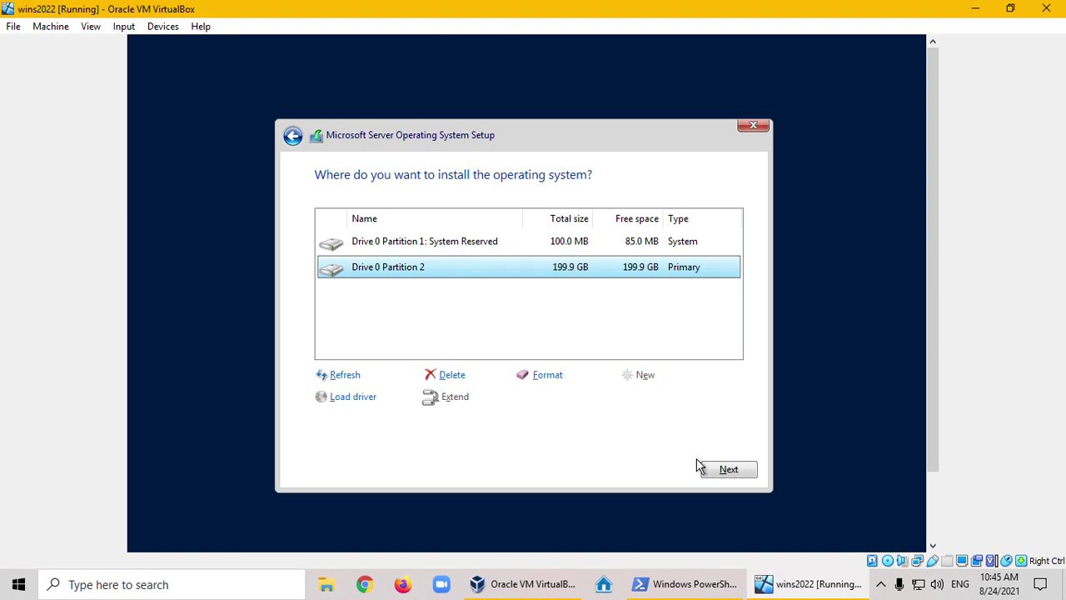
Install Windows Server onto Drive 0 Partition 2
{"action": "left_click", "coordinate": [723, 471]}
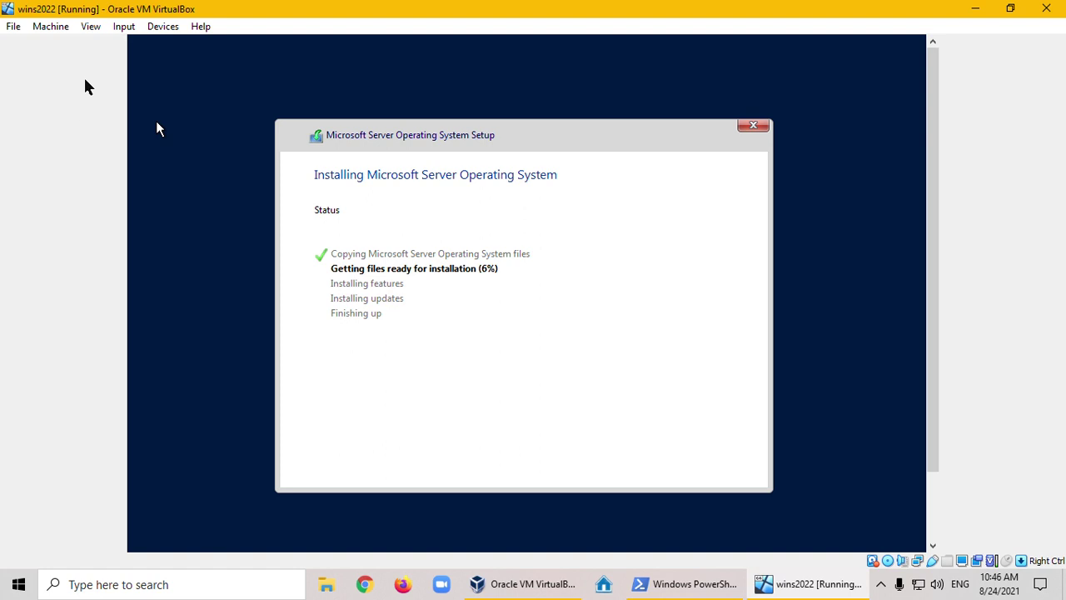
Switch the VM display to full-screen mode while setup completes and reboots
{"action": "left_click", "coordinate": [86, 28]}
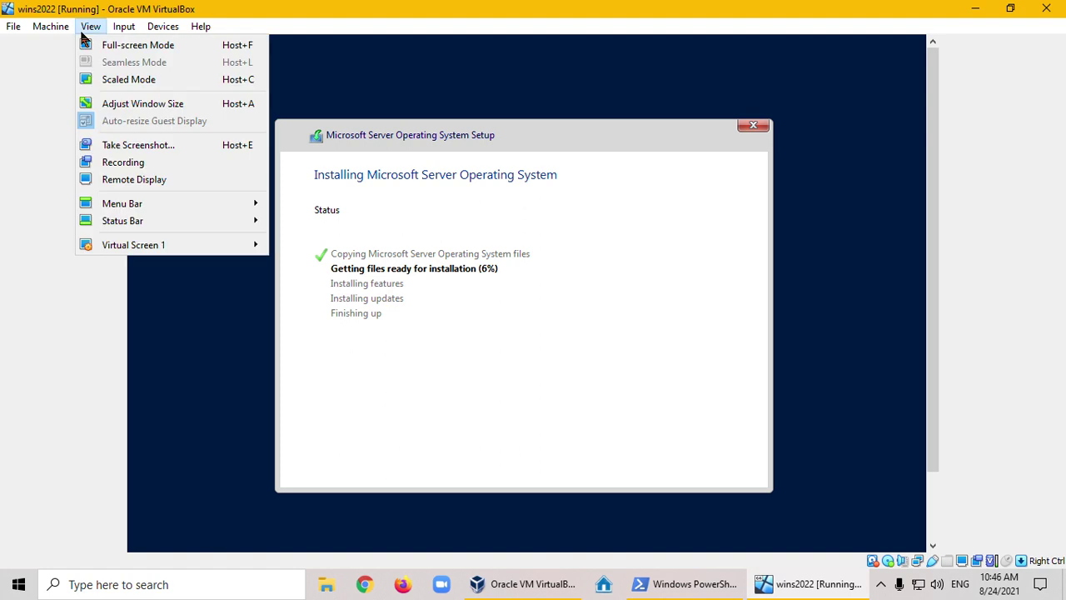
{"action": "left_click", "coordinate": [125, 45]}
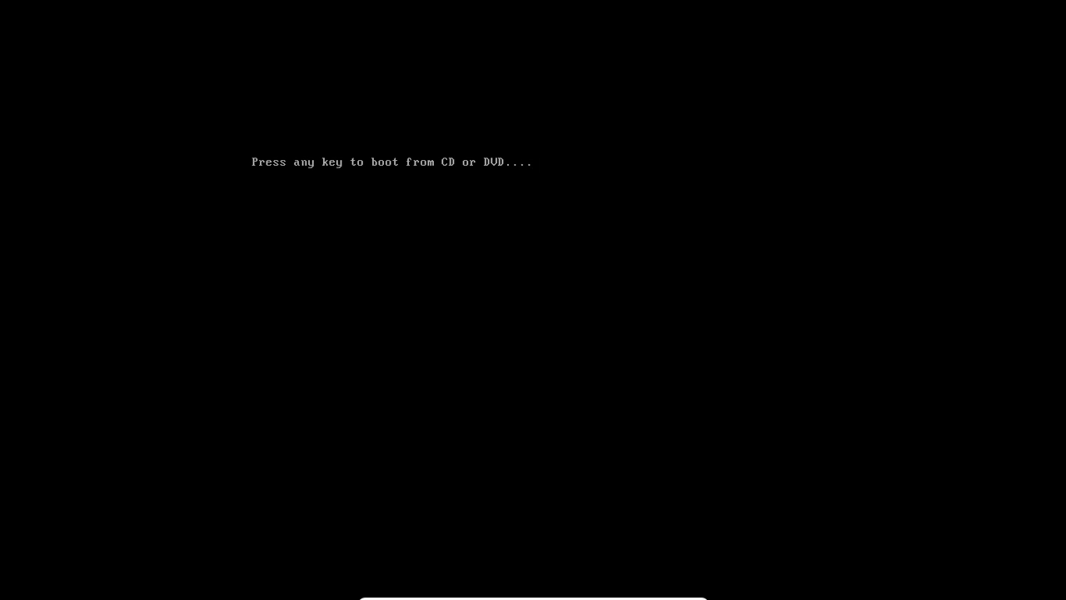
Continue past the boot prompt, enter and confirm the Administrator password, and finish setup
{"action": "key", "text": "Return"}
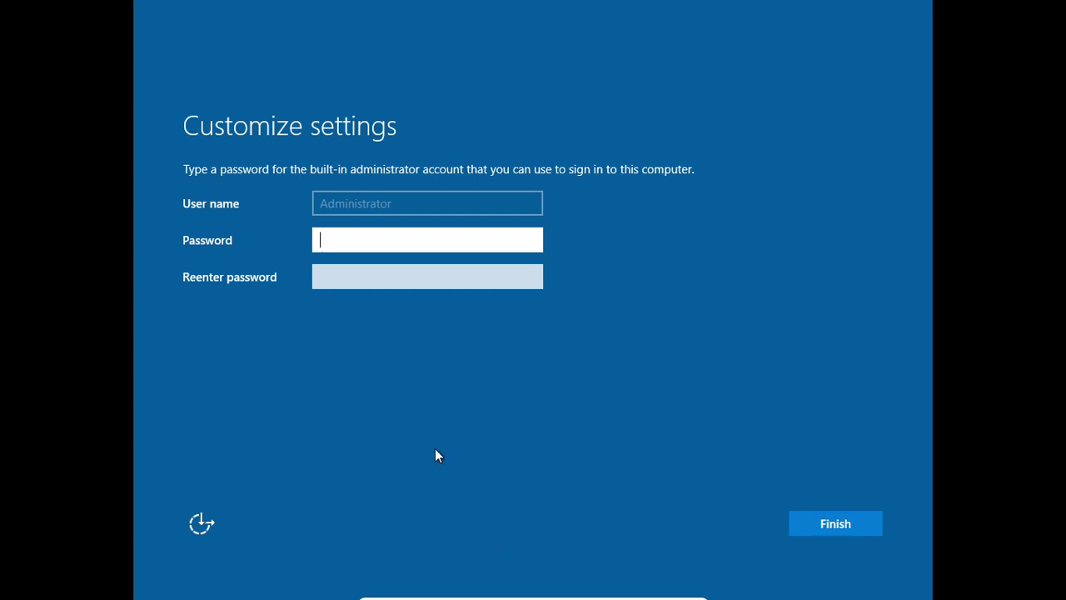
{"action": "type", "text": "P@ssw0rd1234"}
{"action": "key", "text": "Tab"}
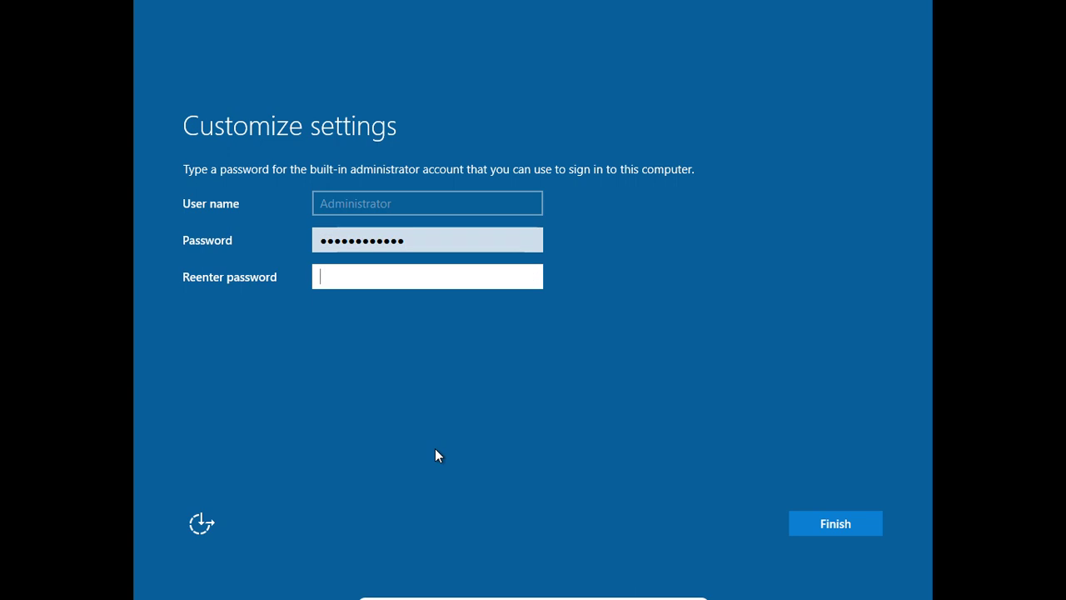
{"action": "type", "text": "Passwor"}
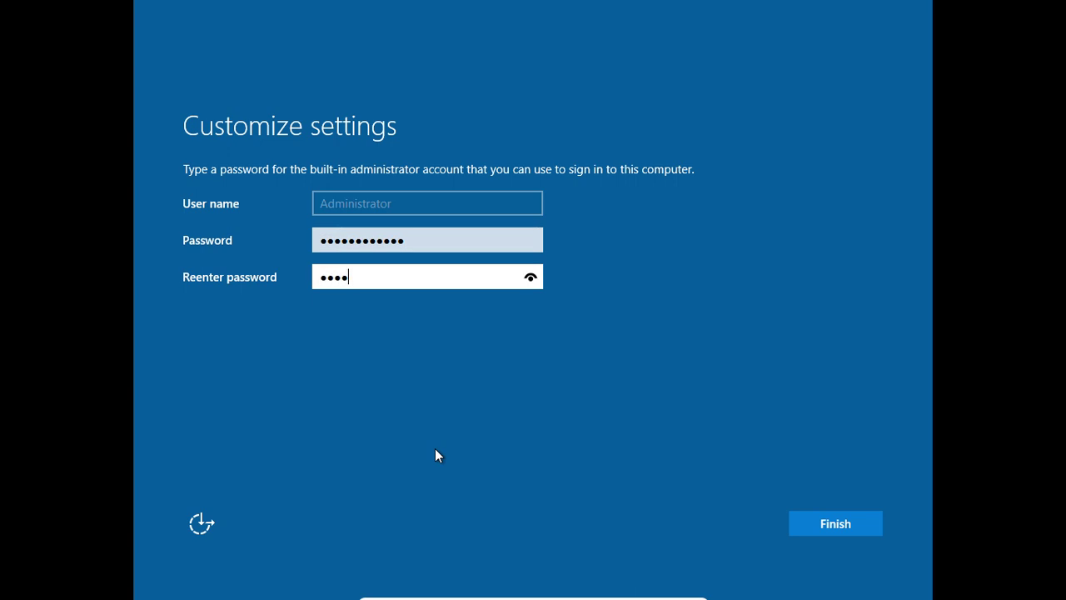
{"action": "type", "text": "d1234"}
{"action": "left_click", "coordinate": [815, 526]}
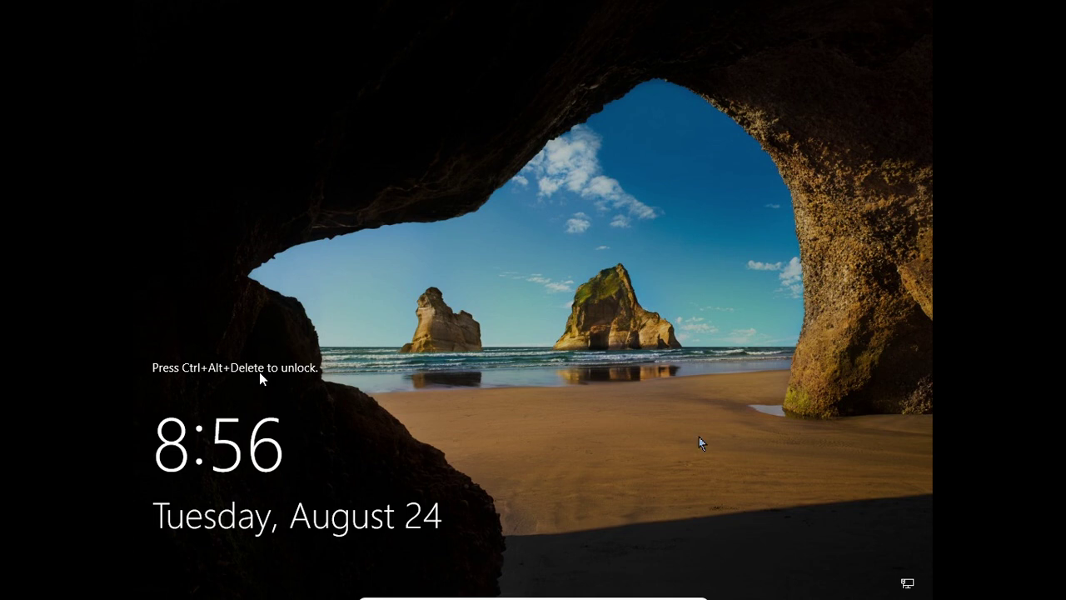
Leave full-screen mode and browse the Input menu's Keyboard submenu and the View menu
{"action": "key", "text": "ctrl+f"}
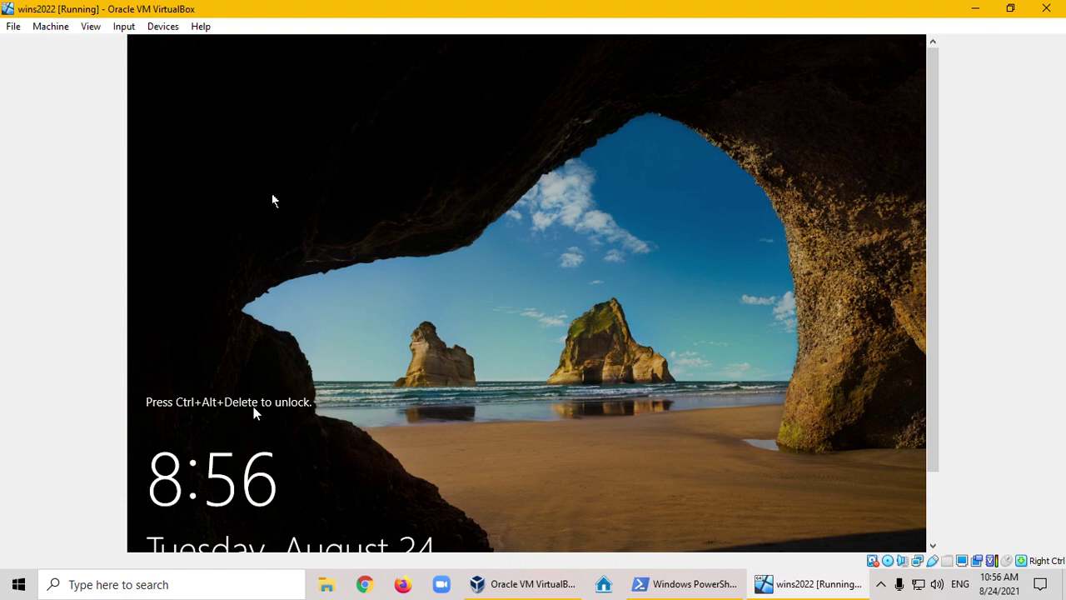
{"action": "left_click", "coordinate": [116, 30]}
{"action": "mouse_move", "coordinate": [142, 45]}
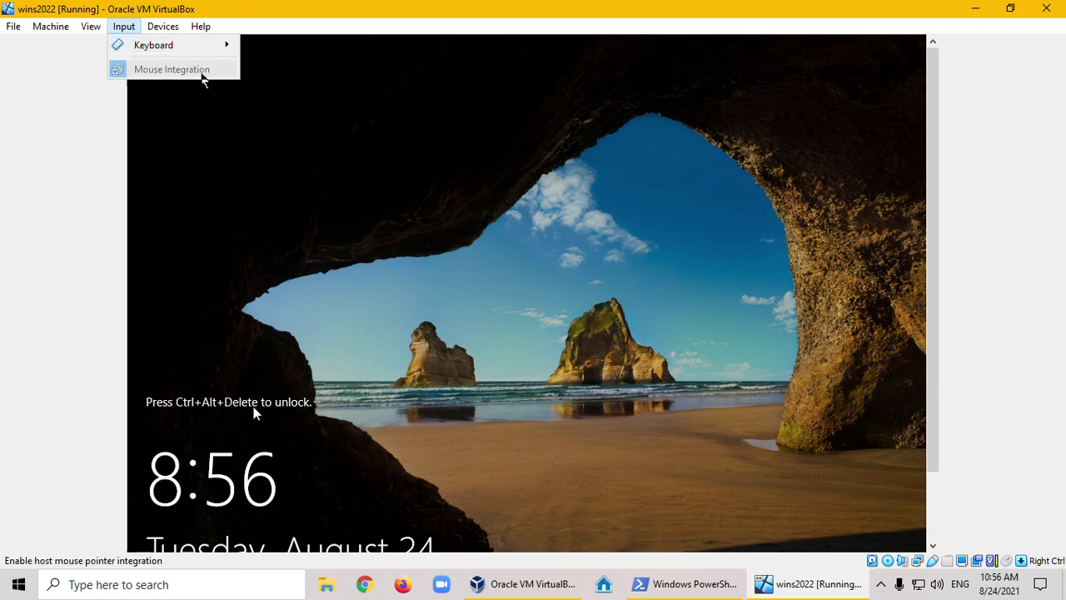
{"action": "mouse_move", "coordinate": [204, 51]}
Put the wins2022 VM back in full screen and sign in as Administrator with the account password
{"action": "mouse_move", "coordinate": [90, 26]}
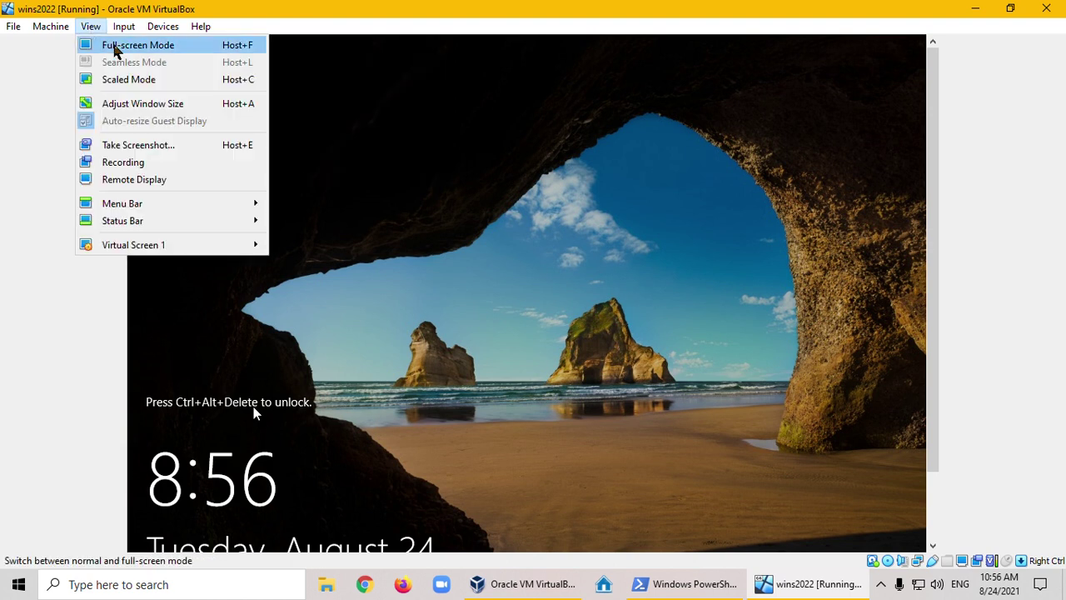
{"action": "left_click", "coordinate": [115, 50]}
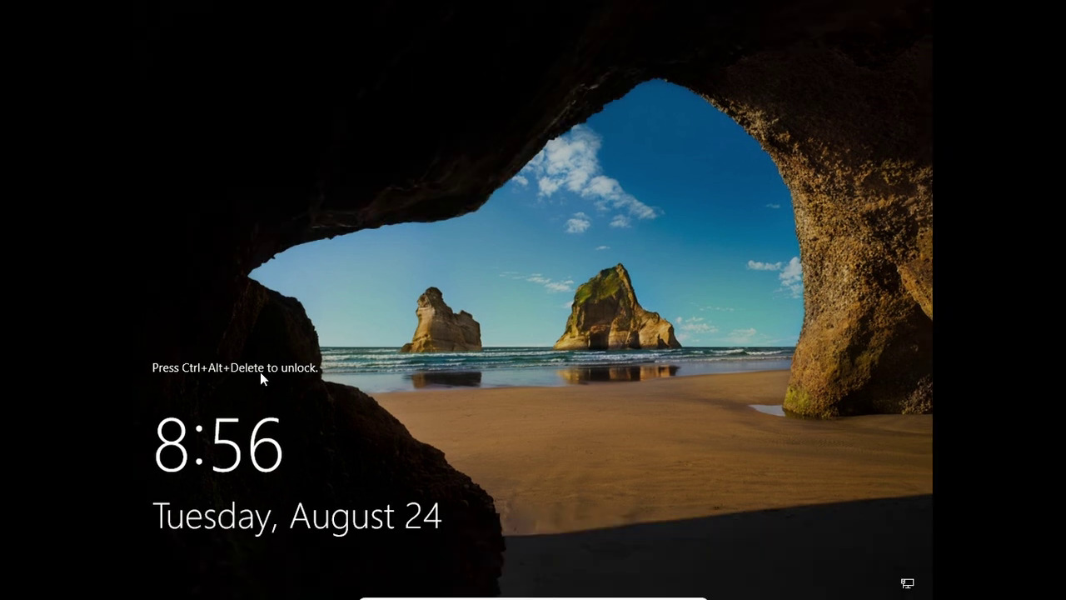
{"action": "key", "text": "ctrl+alt+Delete"}
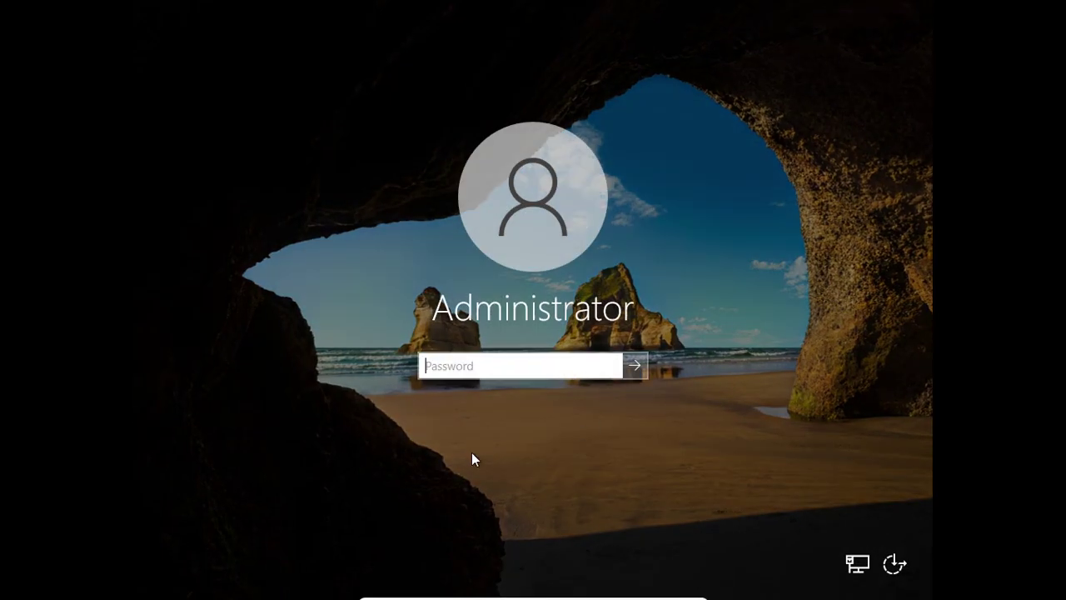
{"action": "type", "text": "•••••••••••"}
{"action": "key", "text": "Return"}
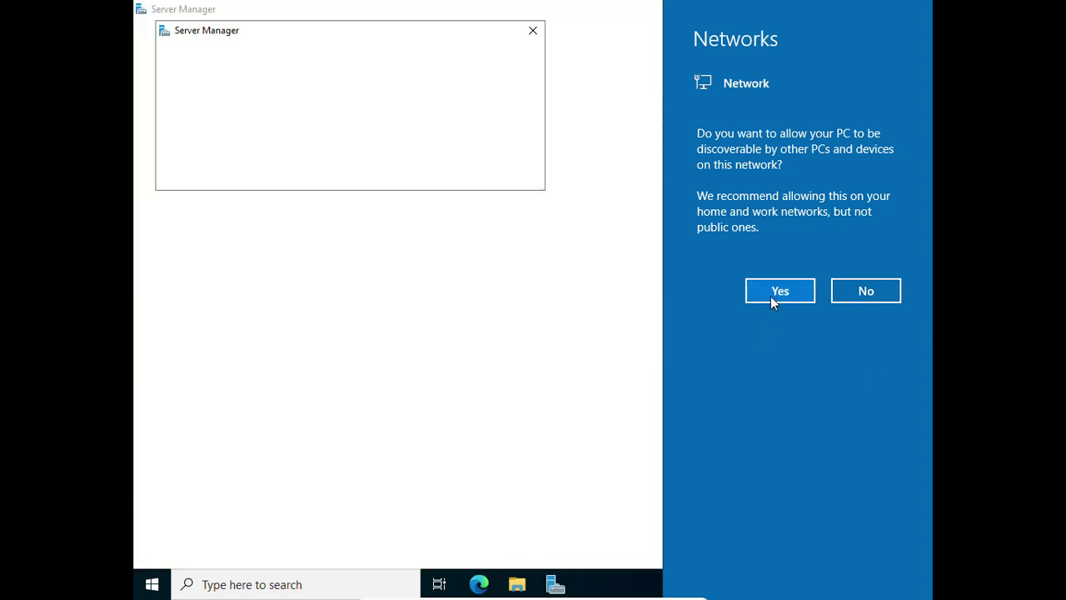
Allow network discovery, close the Windows Admin Center notice, and leave full-screen mode
{"action": "left_click", "coordinate": [771, 296]}
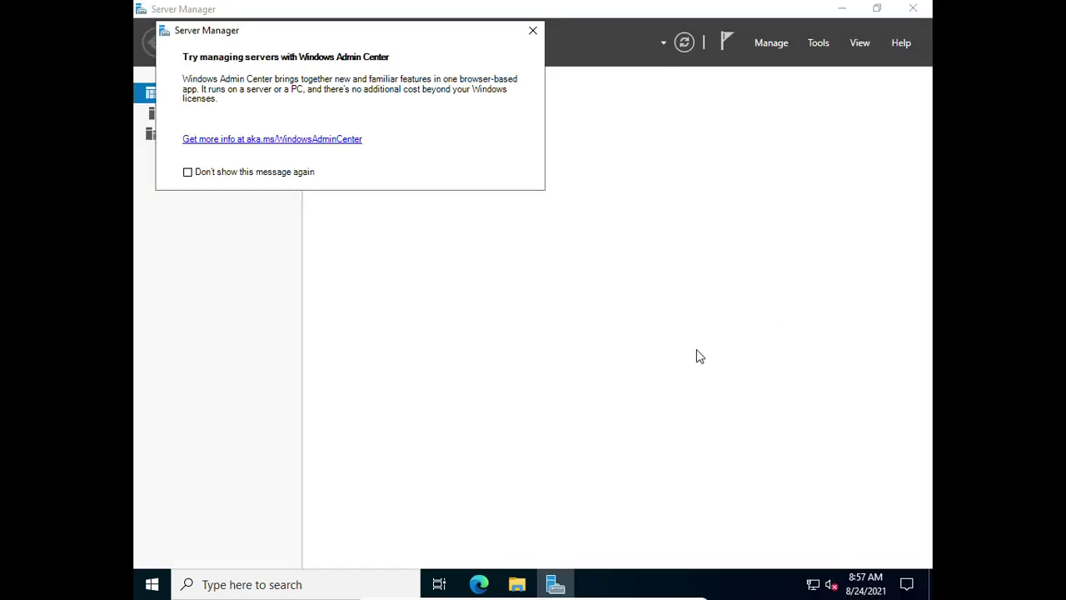
{"action": "left_click", "coordinate": [534, 30]}
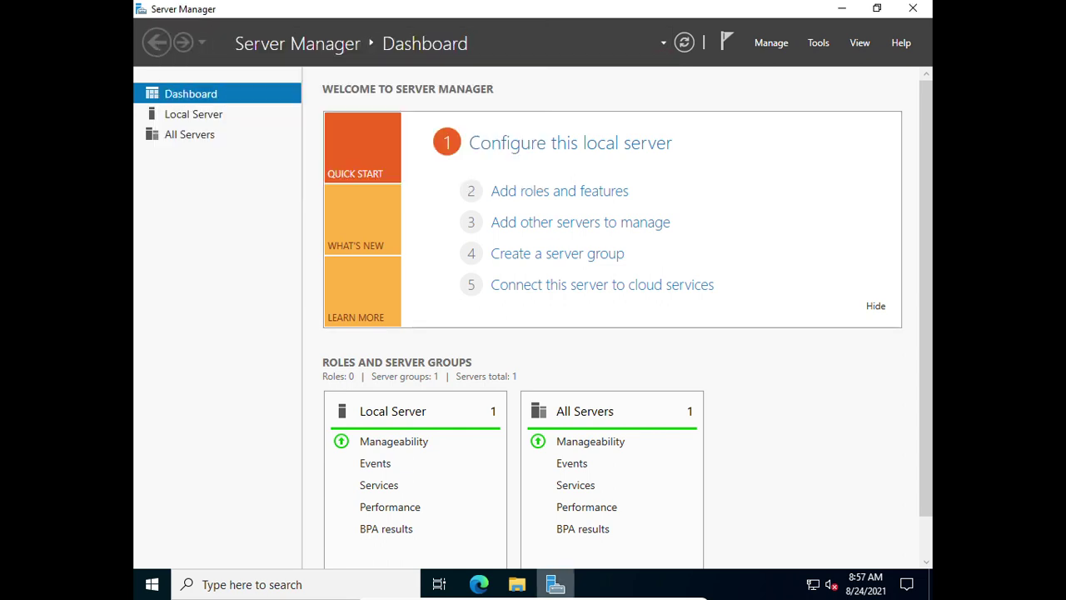
{"action": "mouse_move", "coordinate": [555, 584]}
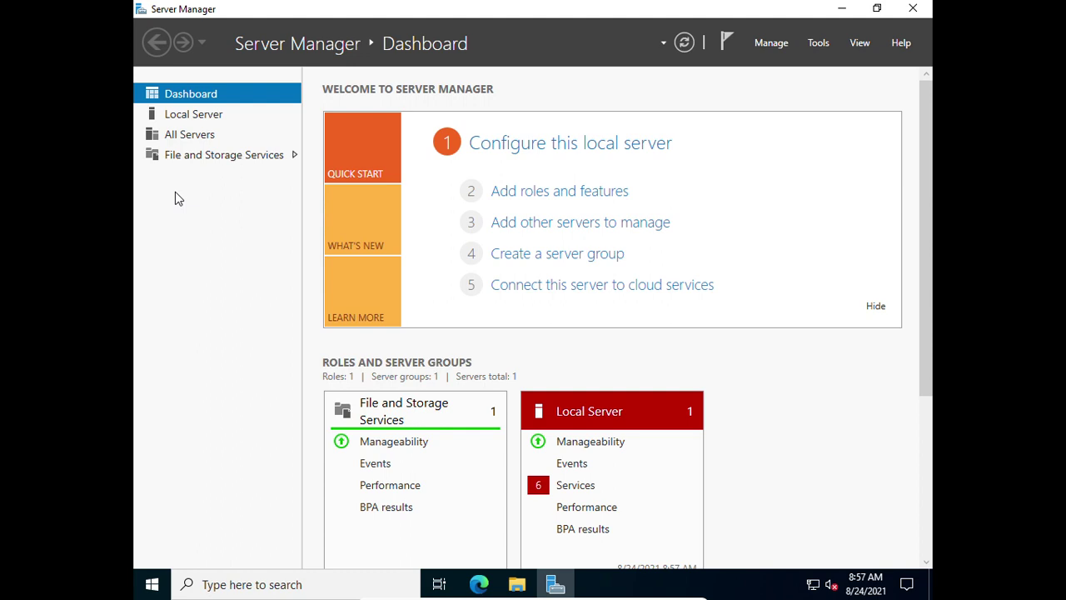
{"action": "key", "text": "ctrl+f"}
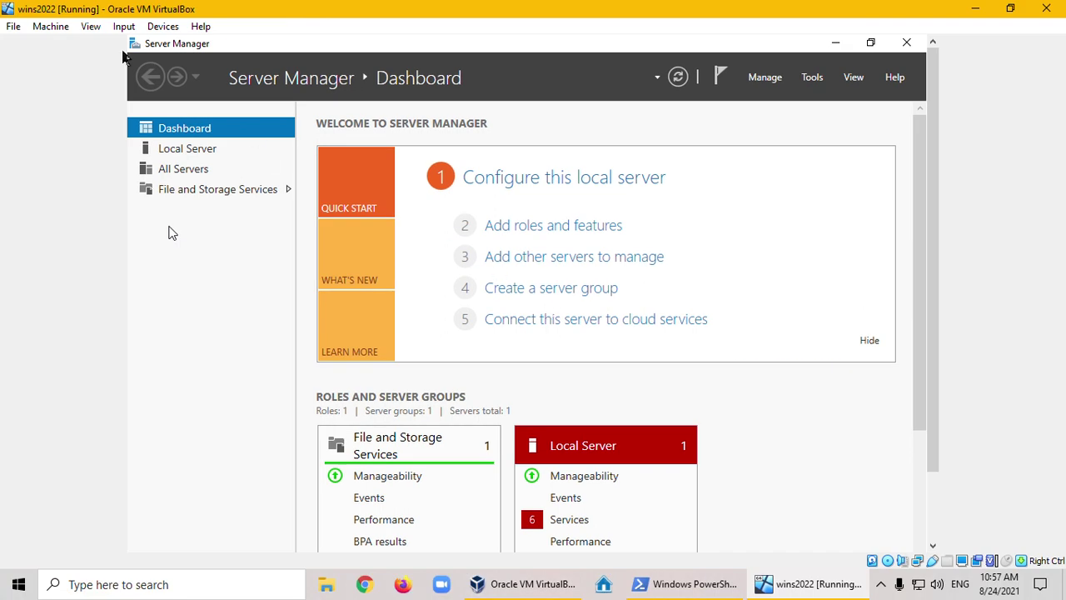
Mount the Guest Additions CD image in the wins2022 virtual optical drive
{"action": "left_click", "coordinate": [156, 29]}
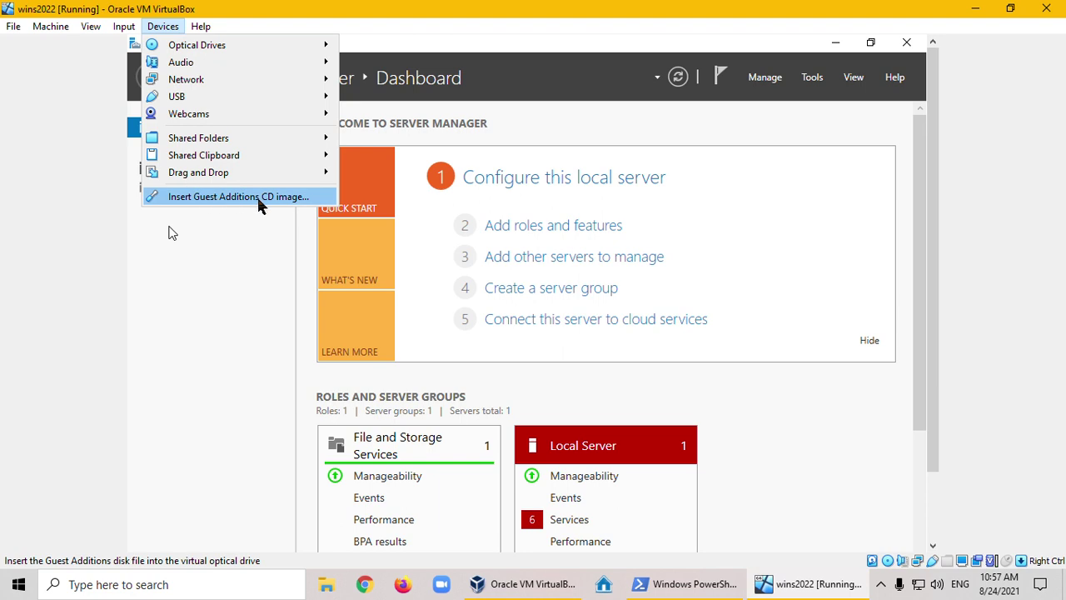
{"action": "left_click", "coordinate": [257, 203]}
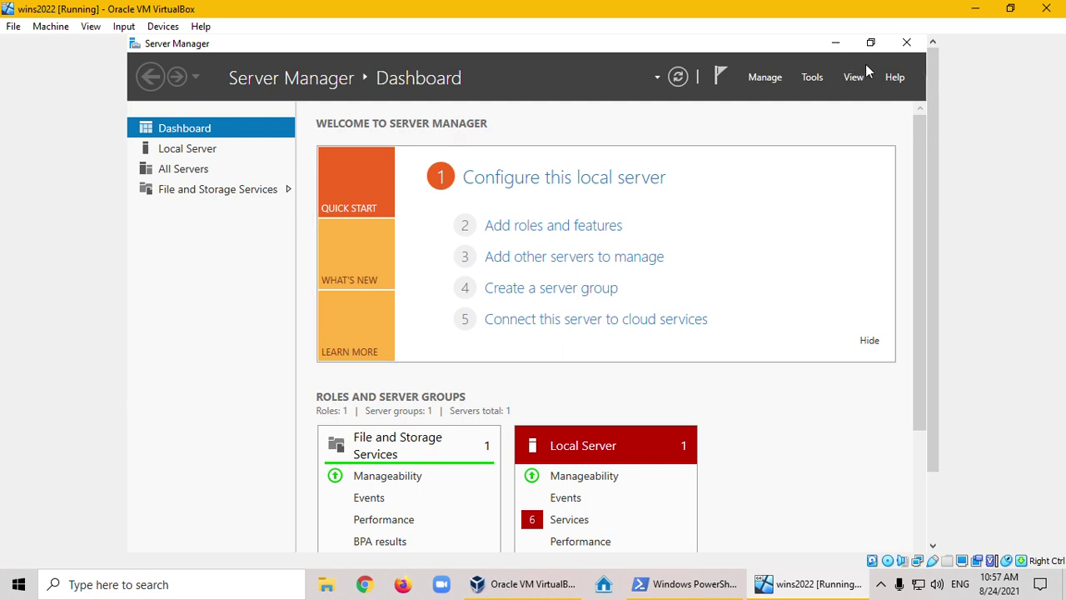
Minimize Server Manager, go full screen, and browse to CD Drive (D:) in File Explorer
{"action": "left_click", "coordinate": [834, 43]}
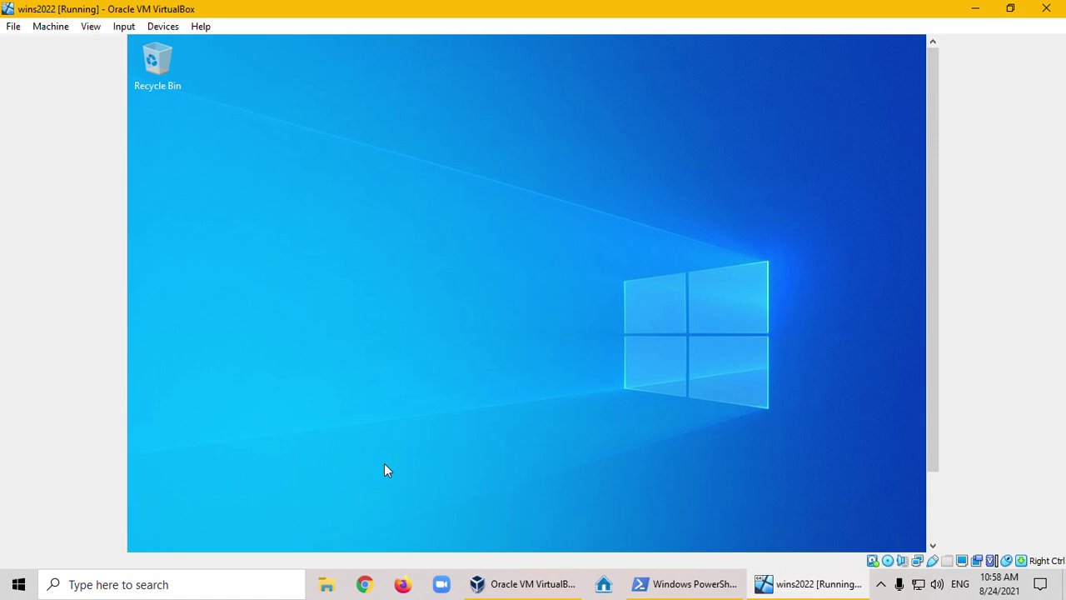
{"action": "key", "text": "ctrl+f"}
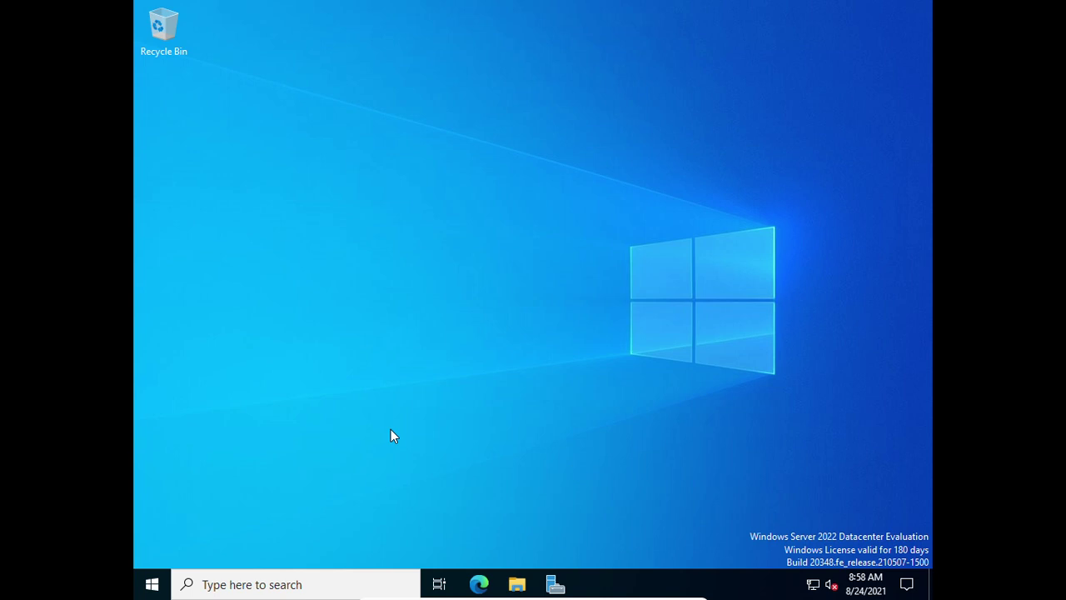
{"action": "left_click", "coordinate": [517, 586]}
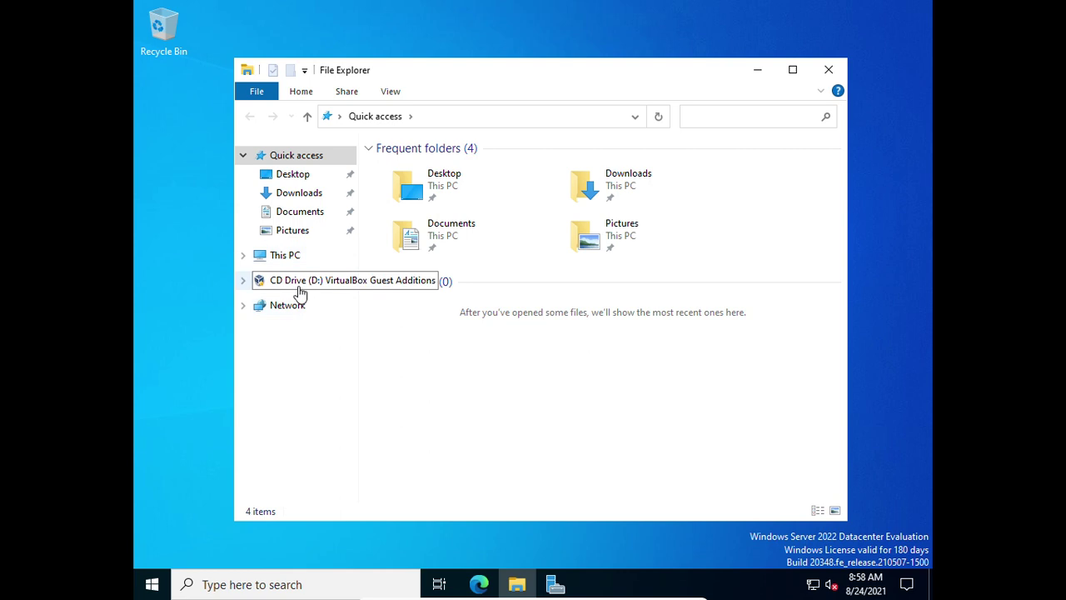
{"action": "left_click", "coordinate": [297, 288]}
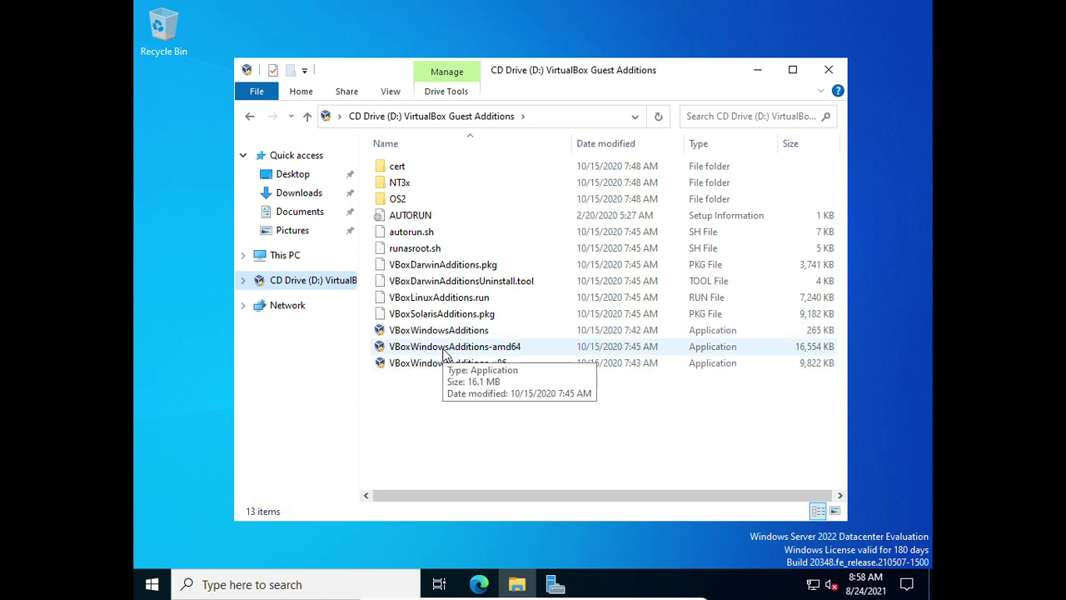
Run VBoxWindowsAdditions-amd64 with default folder and components, allow the Oracle driver, and defer the reboot
{"action": "double_click", "coordinate": [444, 348]}
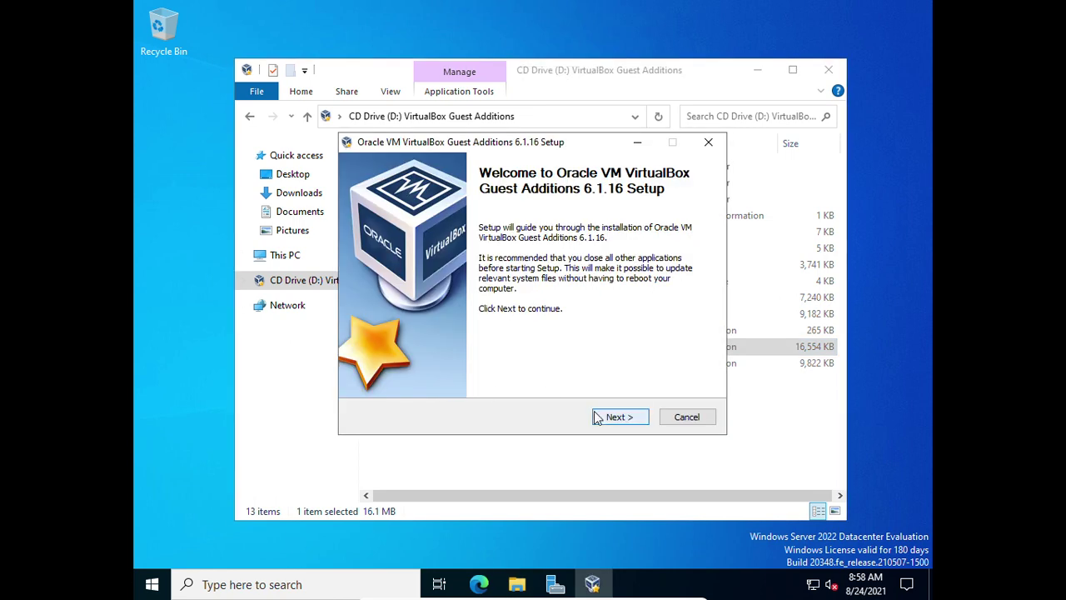
{"action": "left_click", "coordinate": [608, 419]}
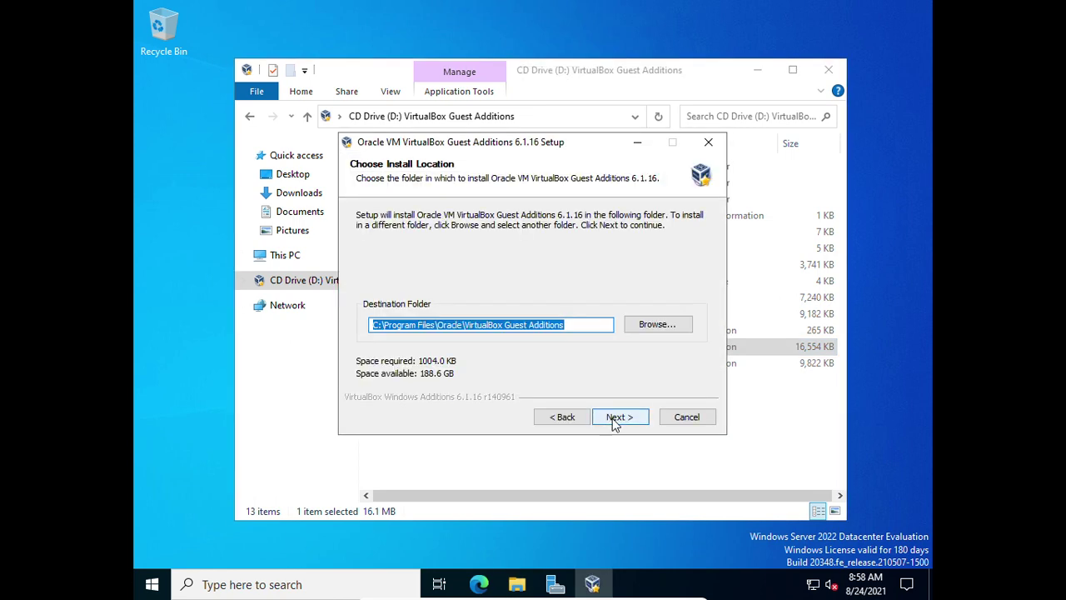
{"action": "left_click", "coordinate": [616, 420]}
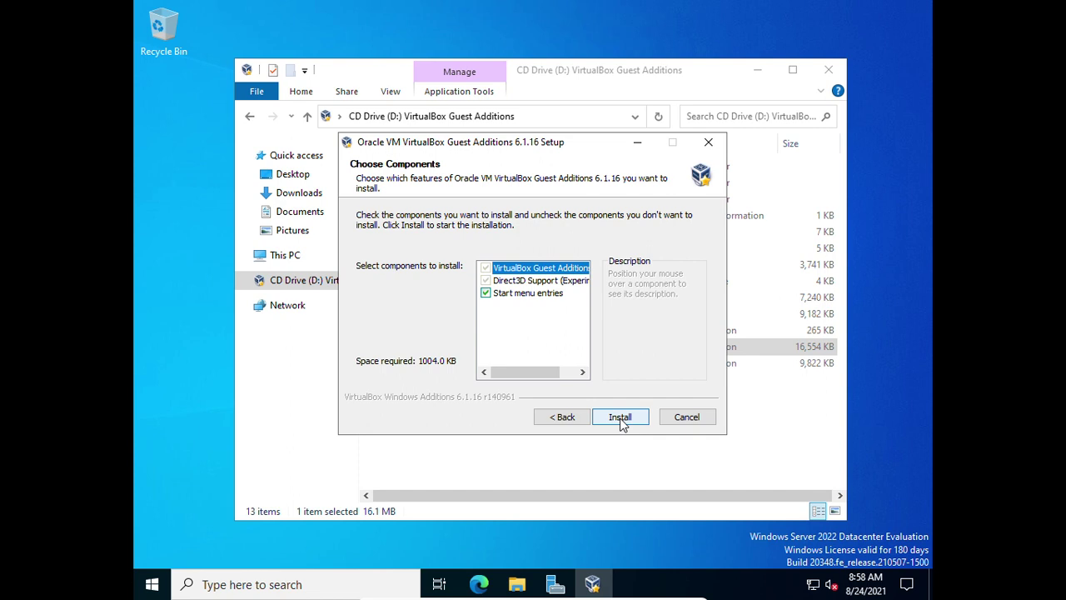
{"action": "left_click", "coordinate": [621, 420]}
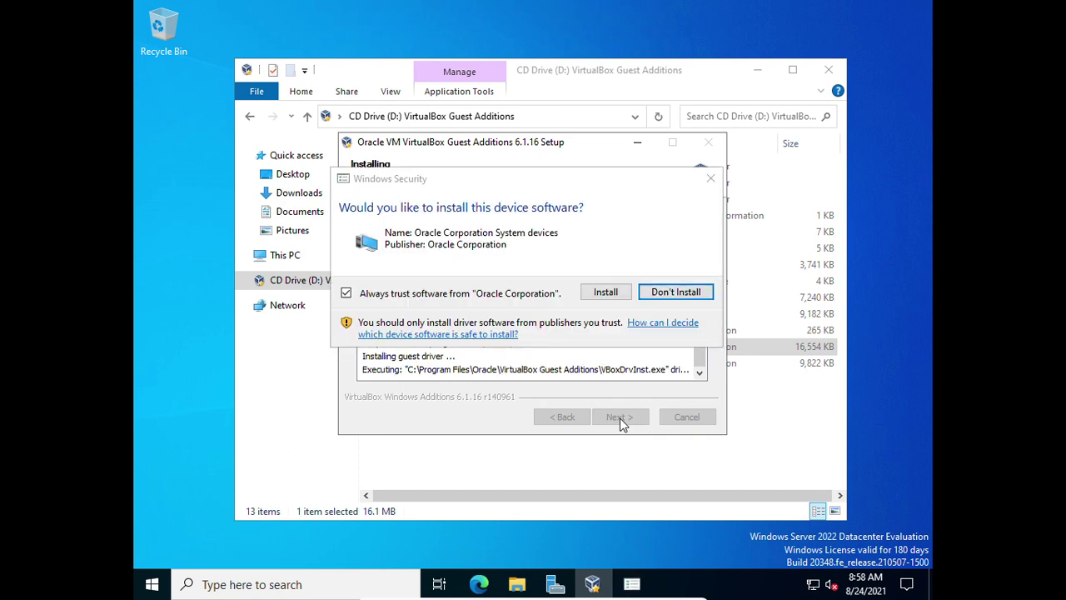
{"action": "left_click", "coordinate": [596, 295]}
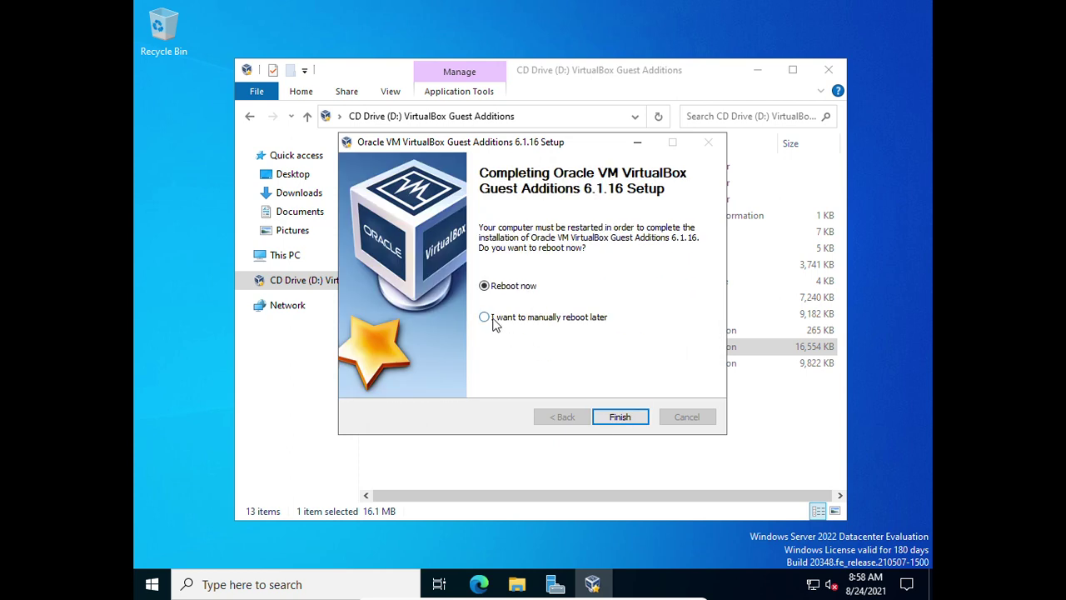
{"action": "left_click", "coordinate": [486, 317]}
{"action": "left_click", "coordinate": [619, 418]}
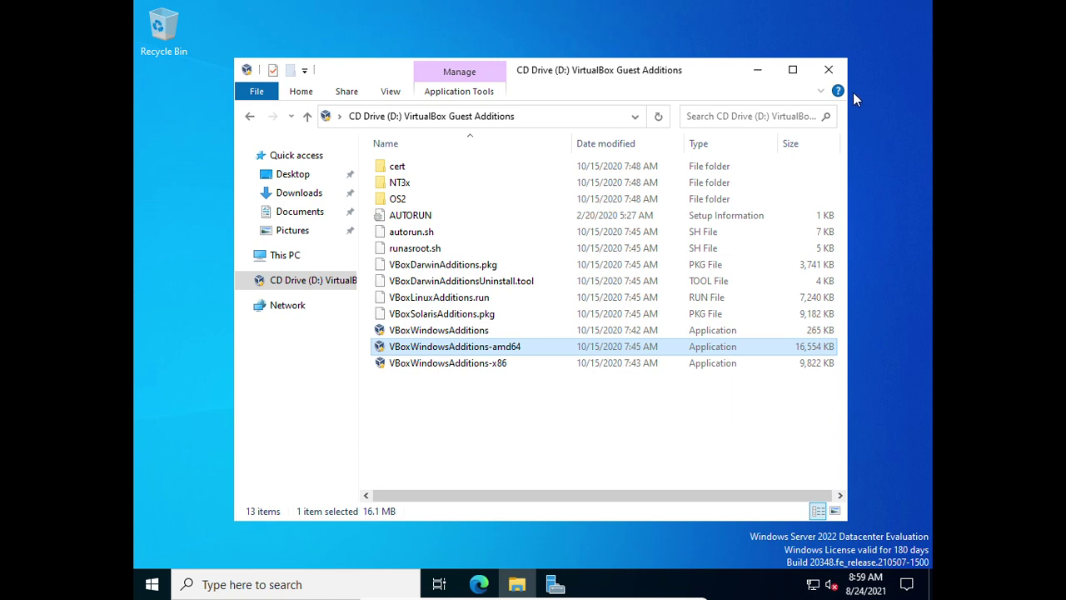
Close the D: drive folder and shut down the server, confirming with Continue
{"action": "left_click", "coordinate": [830, 71]}
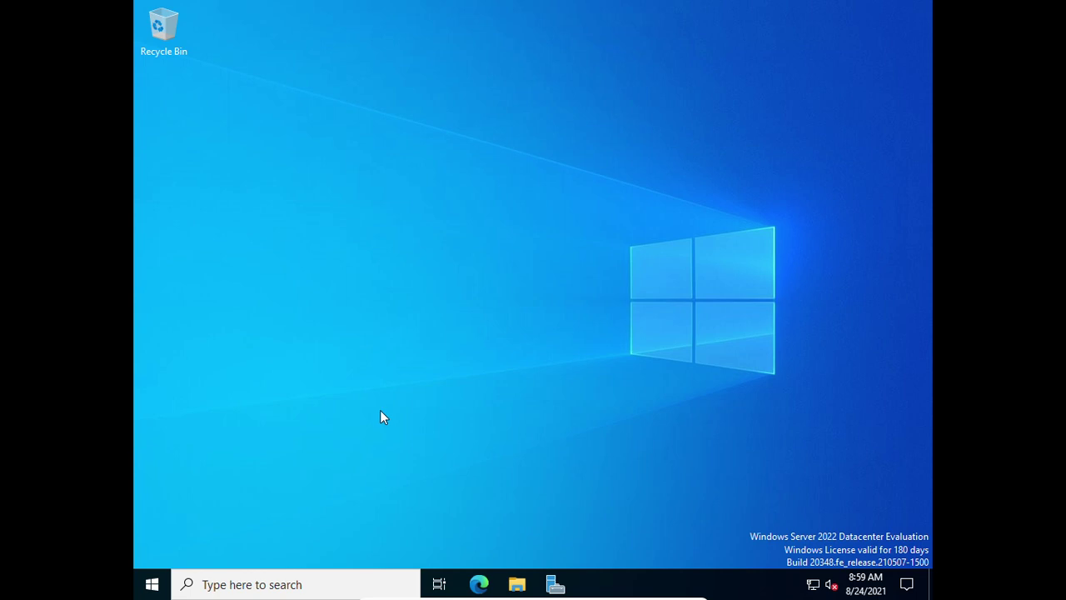
{"action": "right_click", "coordinate": [153, 584]}
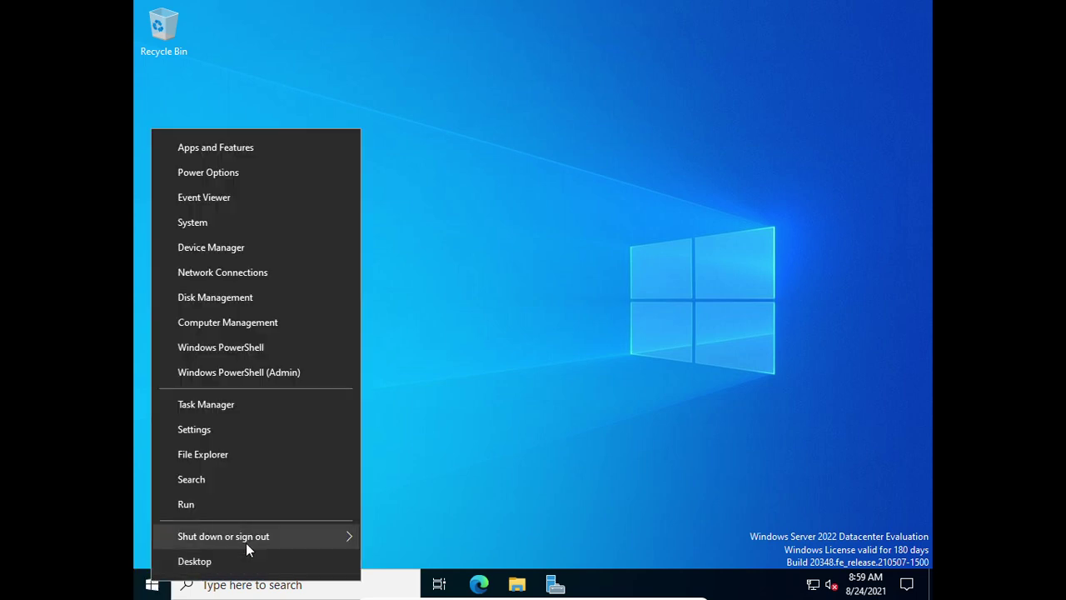
{"action": "mouse_move", "coordinate": [288, 533]}
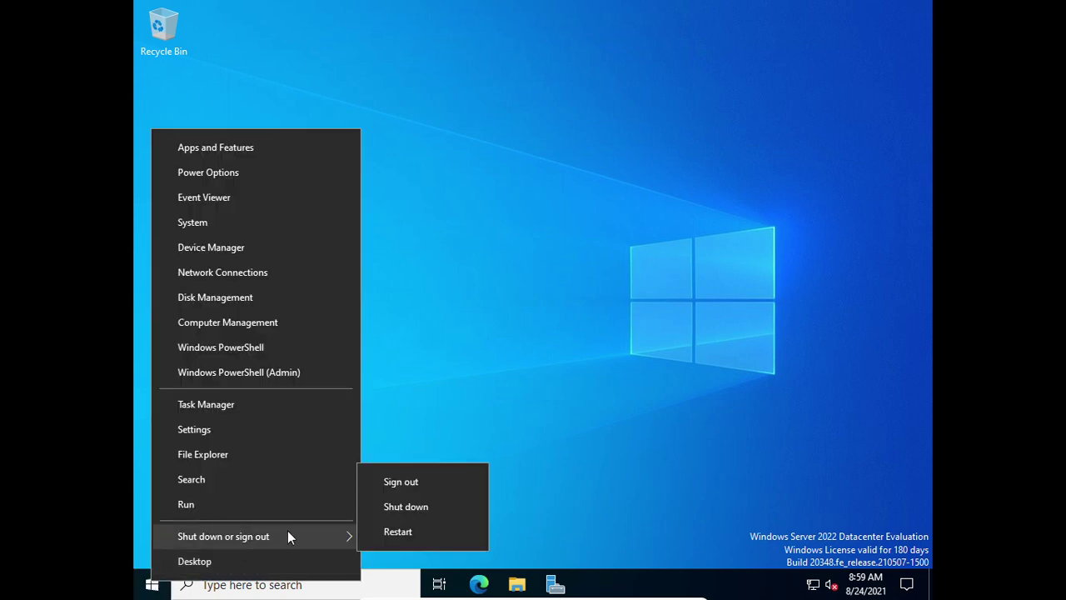
{"action": "left_click", "coordinate": [409, 512]}
{"action": "left_click", "coordinate": [388, 558]}
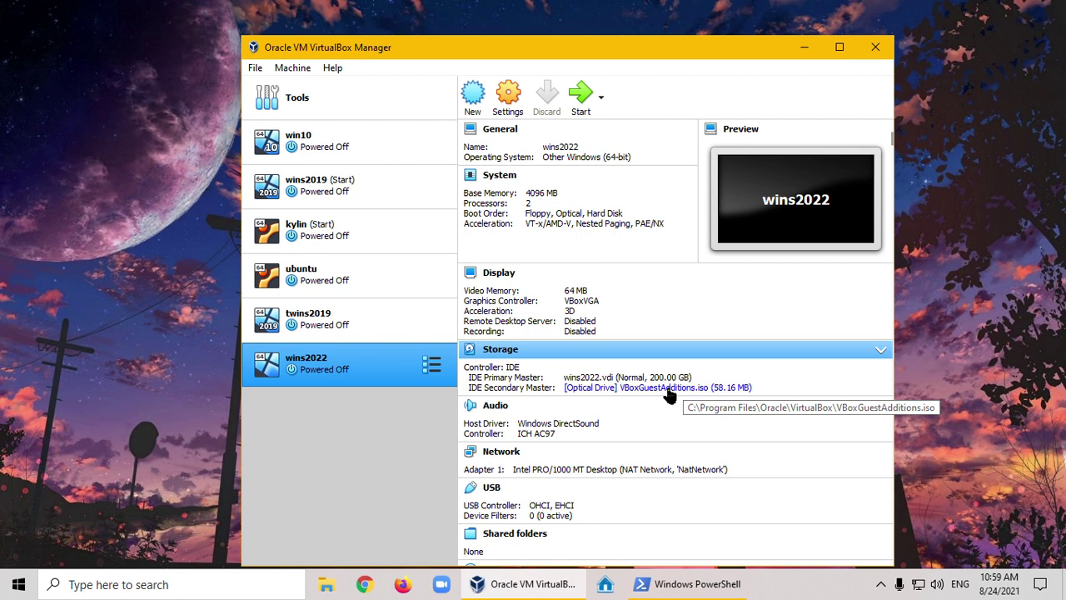
Eject VBoxGuestAdditions.iso from wins2022's optical drive and start the VM
{"action": "left_click", "coordinate": [671, 391]}
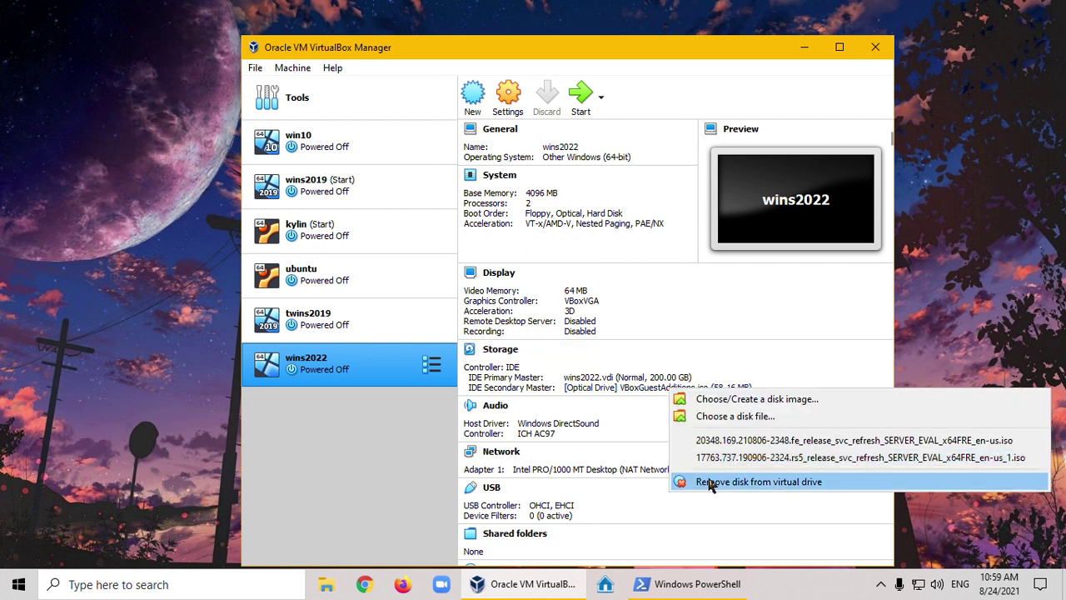
{"action": "left_click", "coordinate": [783, 483]}
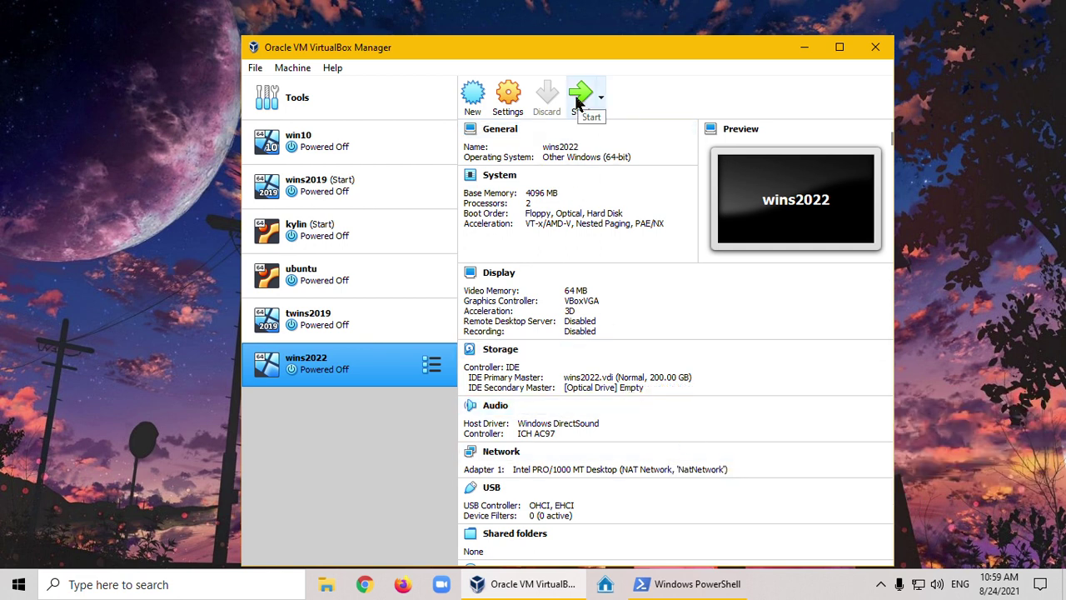
{"action": "left_click", "coordinate": [580, 98]}
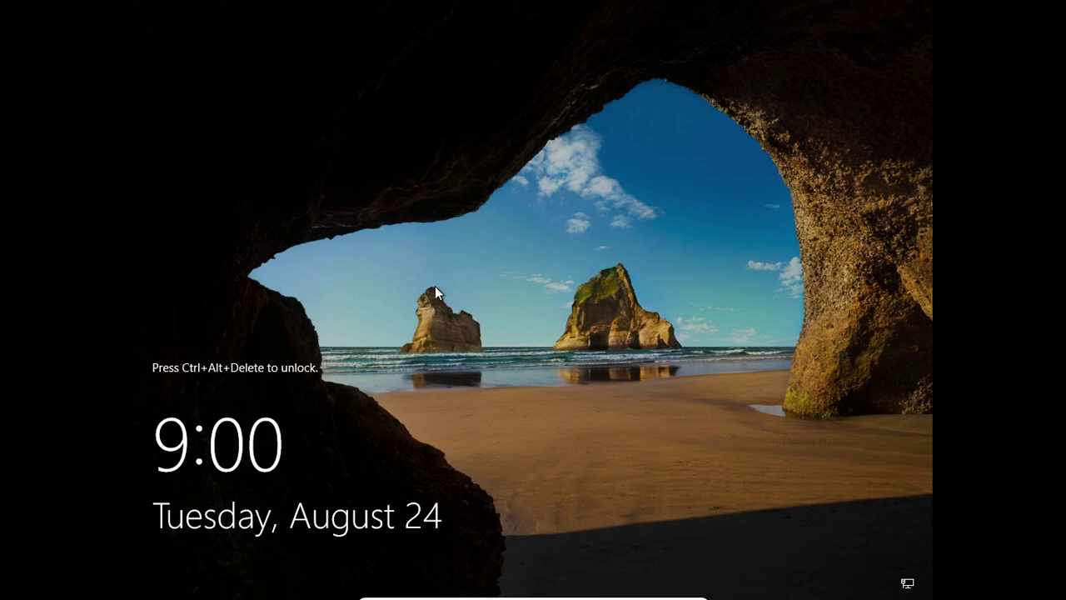
Sign in to Windows Server 2022 as Administrator with the account password
{"action": "key", "text": "ctrl+alt+Delete"}
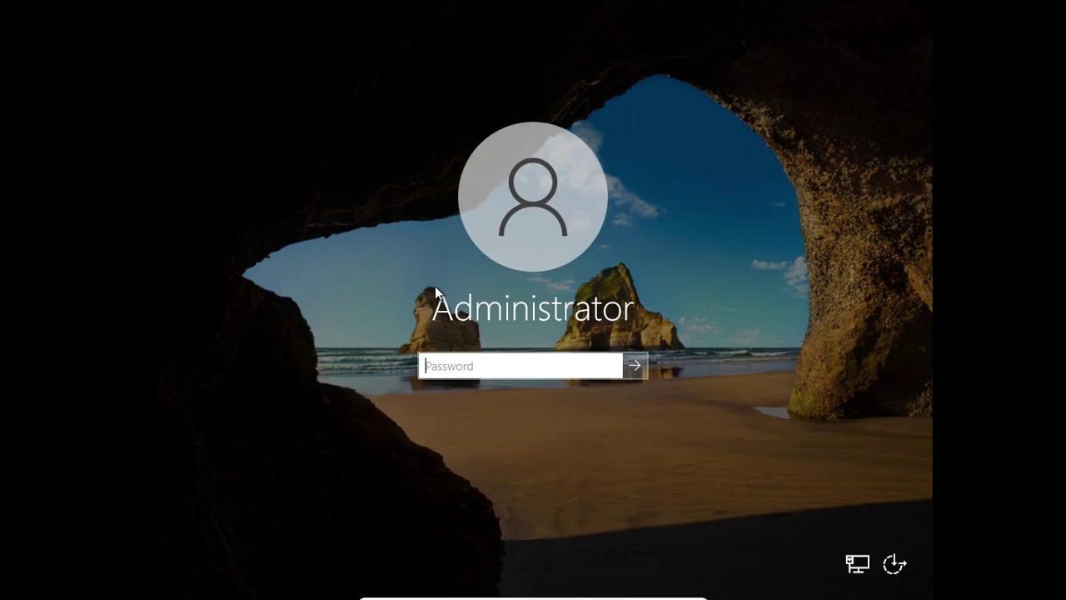
{"action": "type", "text": "P@ssw0rd1234"}
{"action": "key", "text": "Return"}
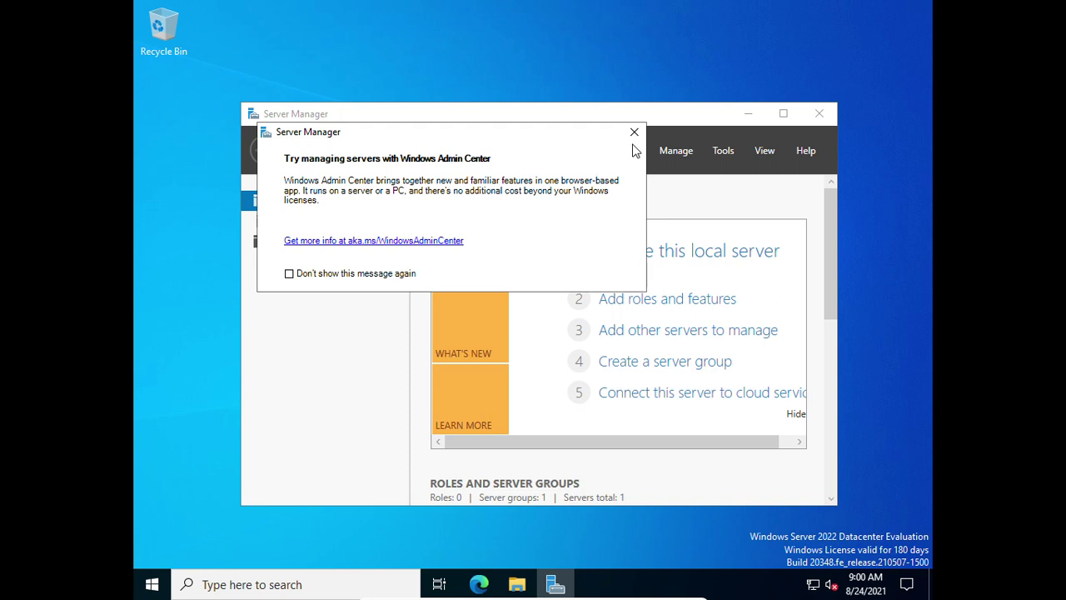
Dismiss the Windows Admin Center message and maximize the Server Manager window
{"action": "key", "text": "Escape"}
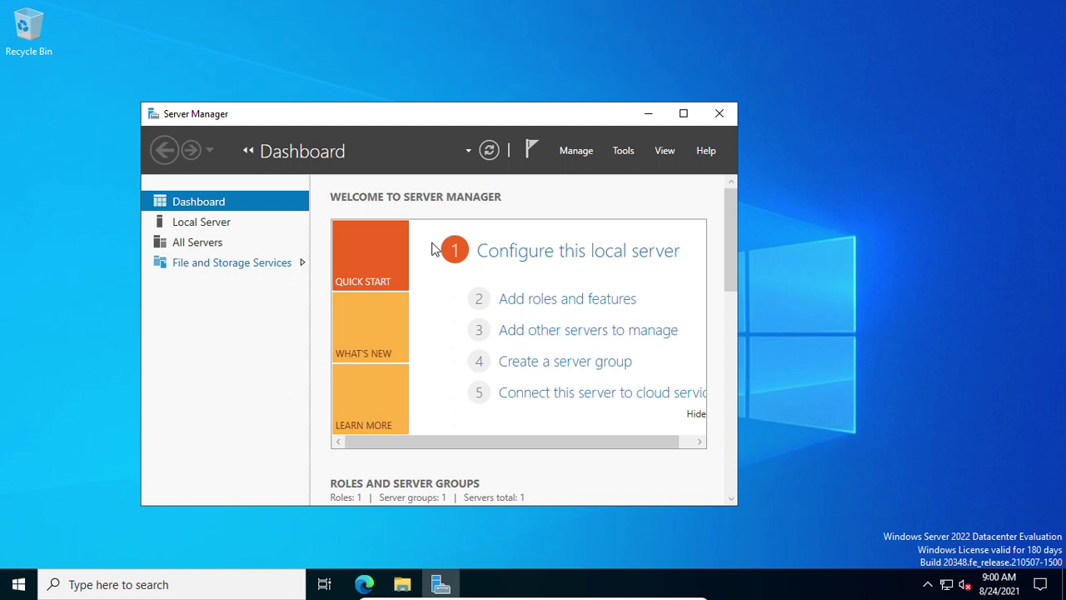
{"action": "left_click_drag", "start_coordinate": [416, 121], "coordinate": [531, 85]}
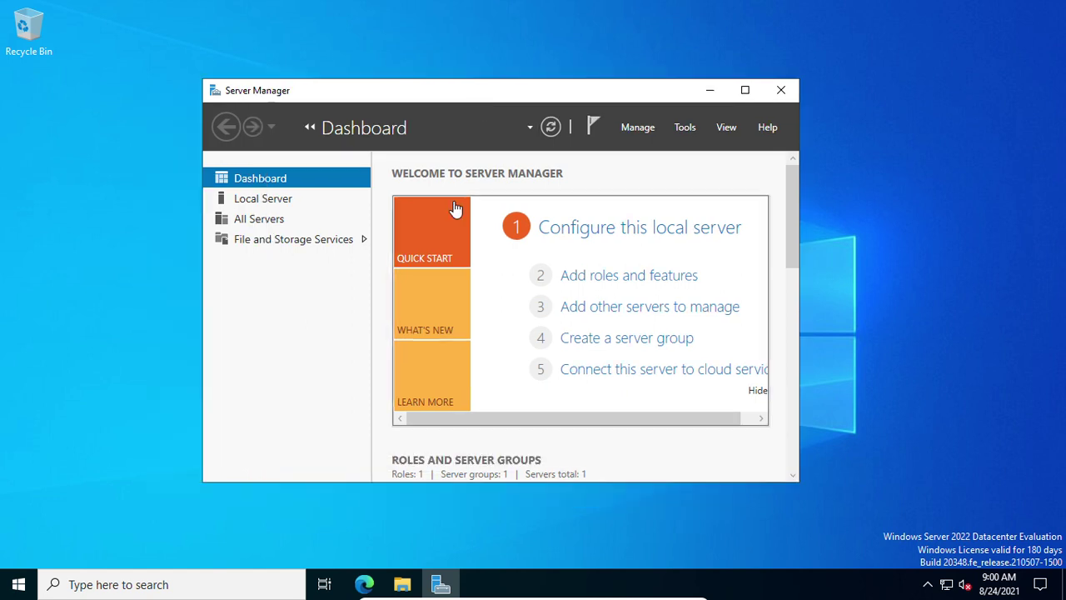
{"action": "left_click", "coordinate": [746, 91]}
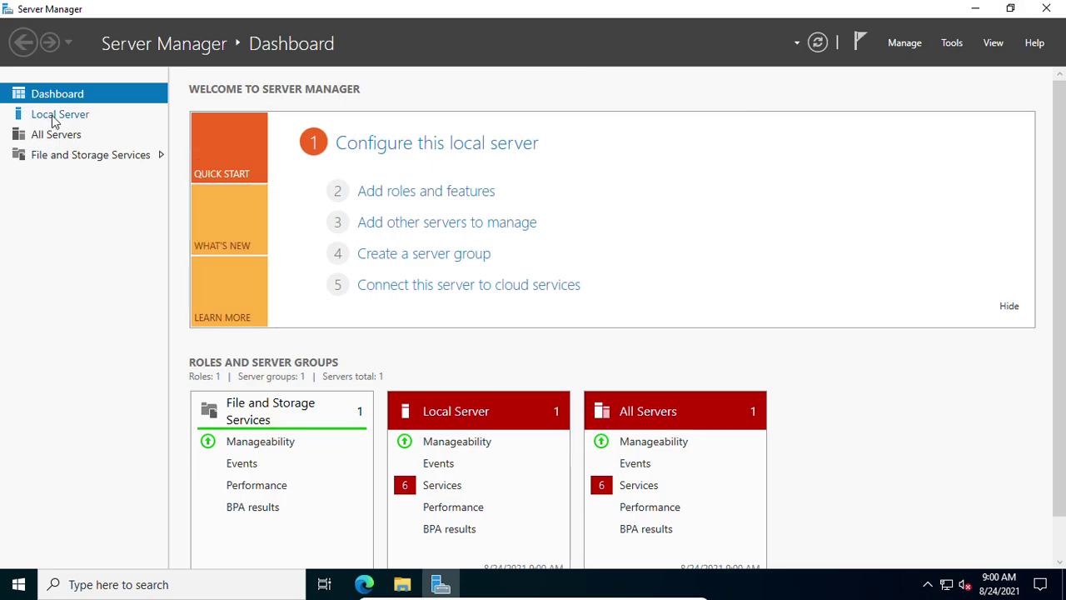
Set IE Enhanced Security Configuration to Off for Administrators and Users, then refresh Local Server
{"action": "left_click", "coordinate": [52, 117]}
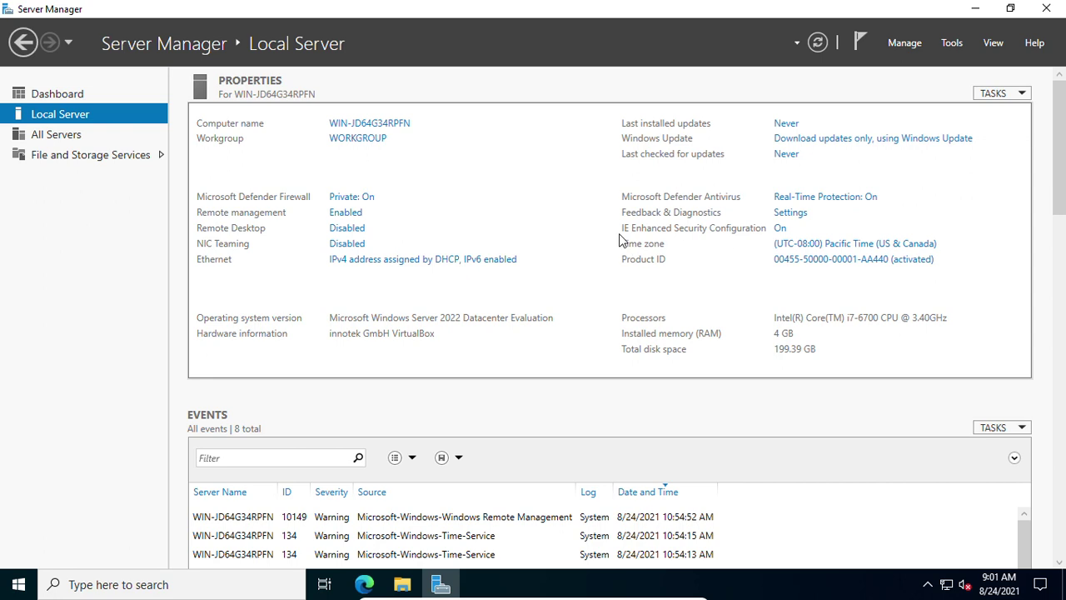
{"action": "left_click", "coordinate": [781, 230]}
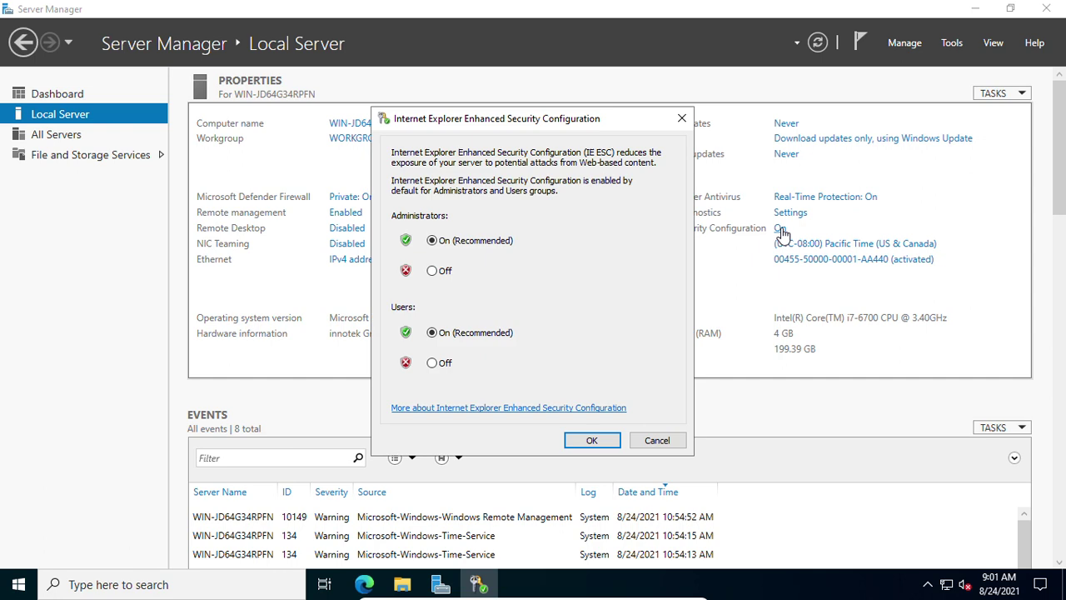
{"action": "left_click", "coordinate": [432, 271]}
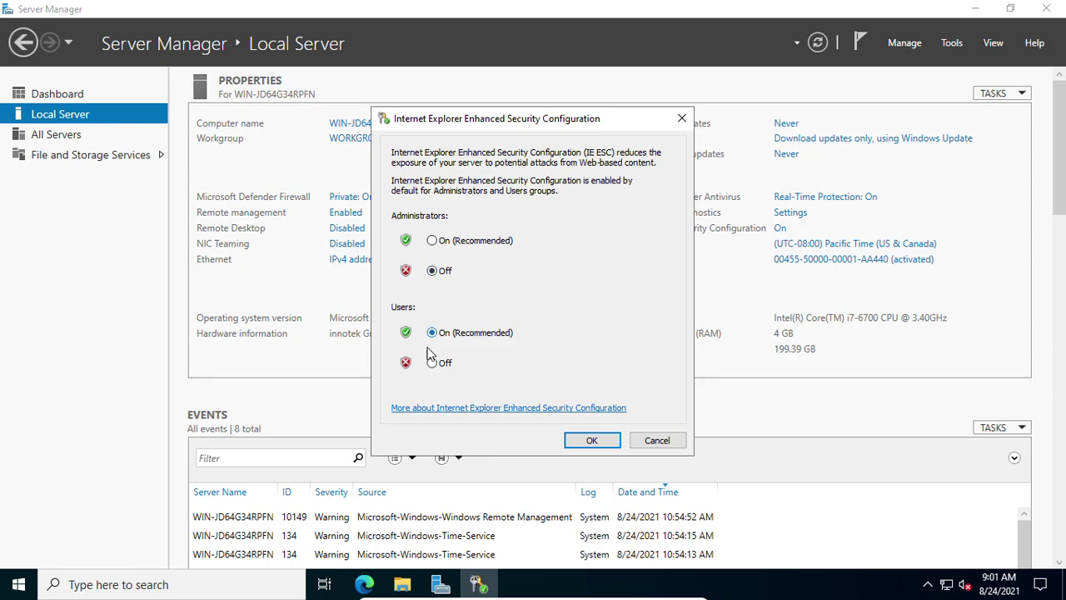
{"action": "left_click", "coordinate": [432, 363]}
{"action": "left_click", "coordinate": [586, 440]}
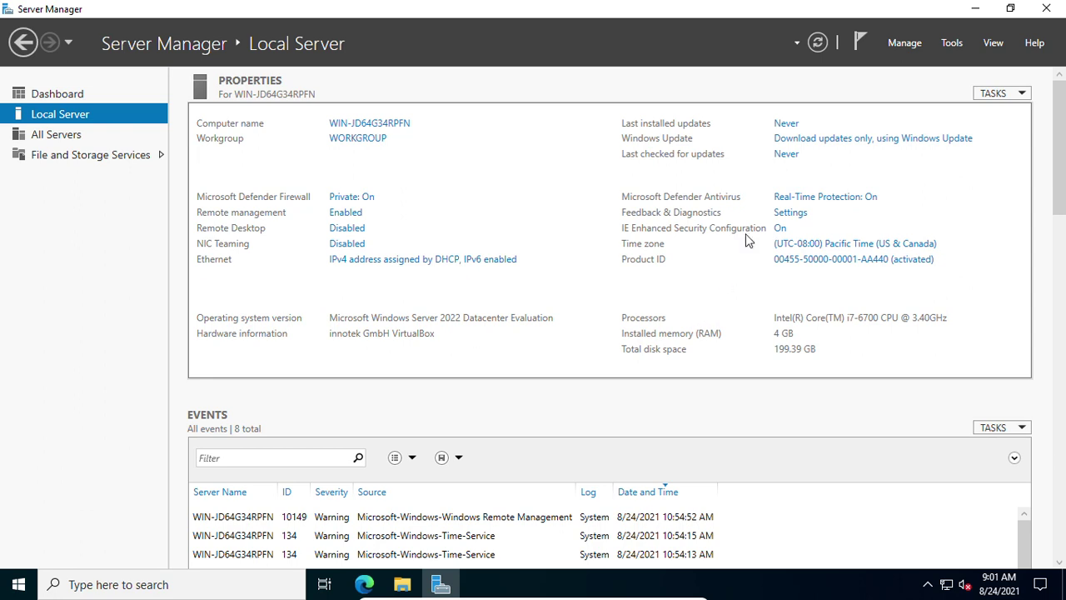
{"action": "left_click", "coordinate": [817, 43]}
{"action": "left_click", "coordinate": [364, 586]}
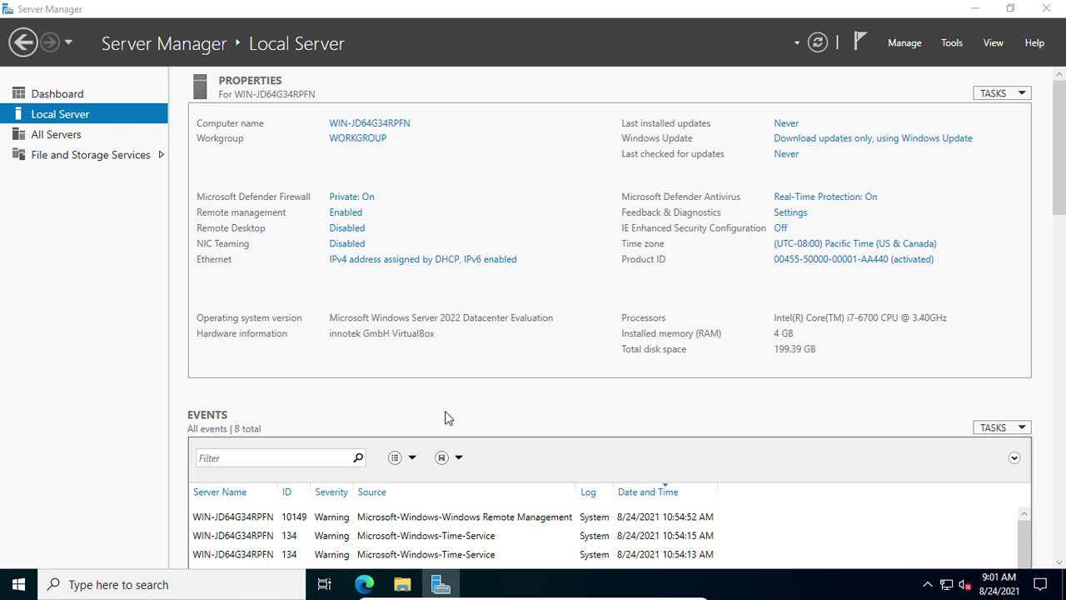